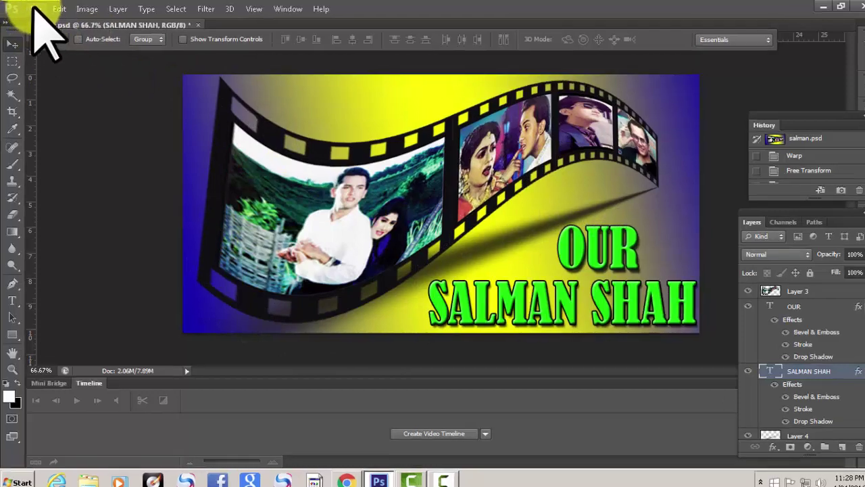
Create a blank white 800 × 600 pixel, 72 ppi document named 'strip'
left_click(37, 9)
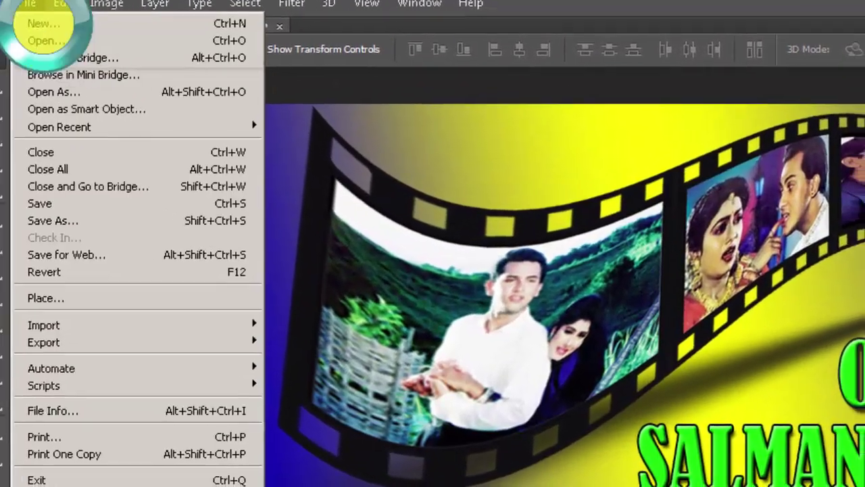
left_click(43, 24)
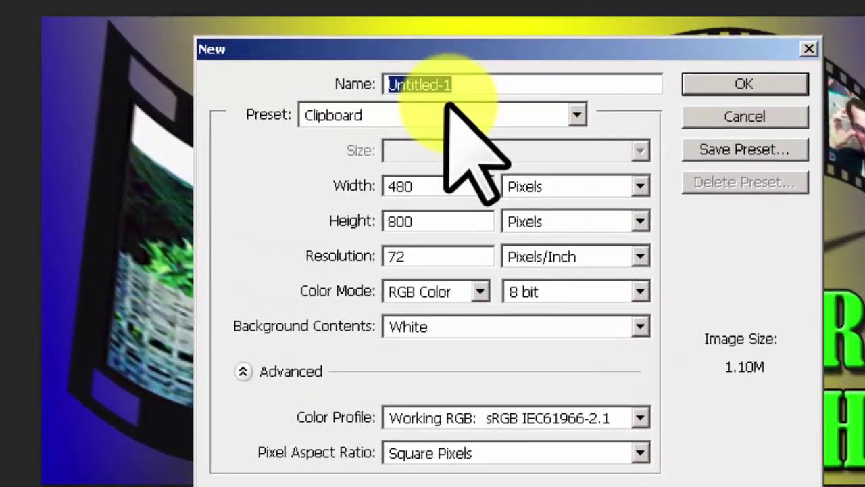
type("st")
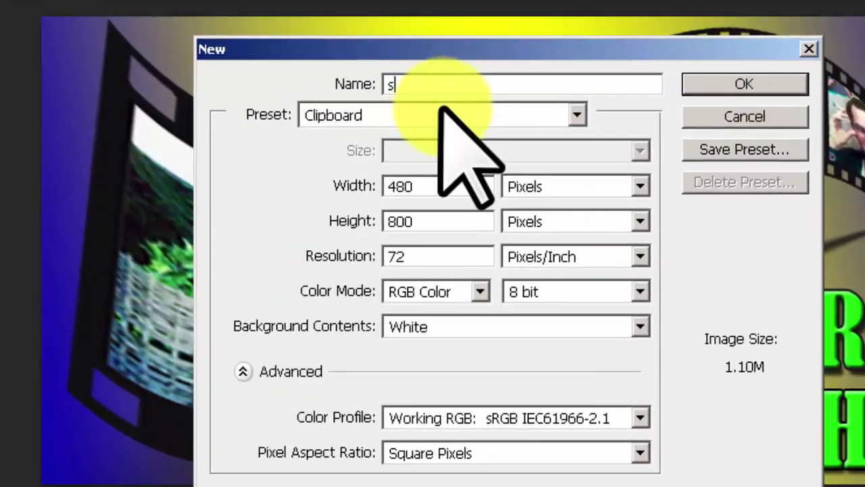
type("ri")
type("p")
left_click(431, 187)
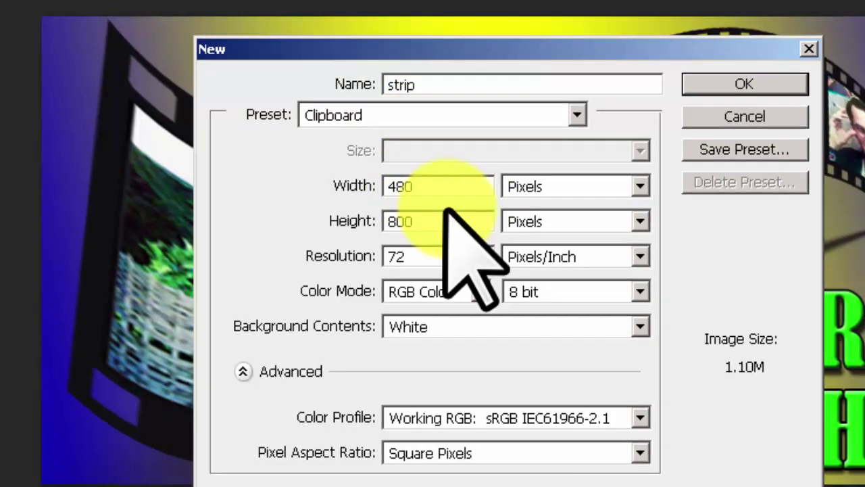
type("8")
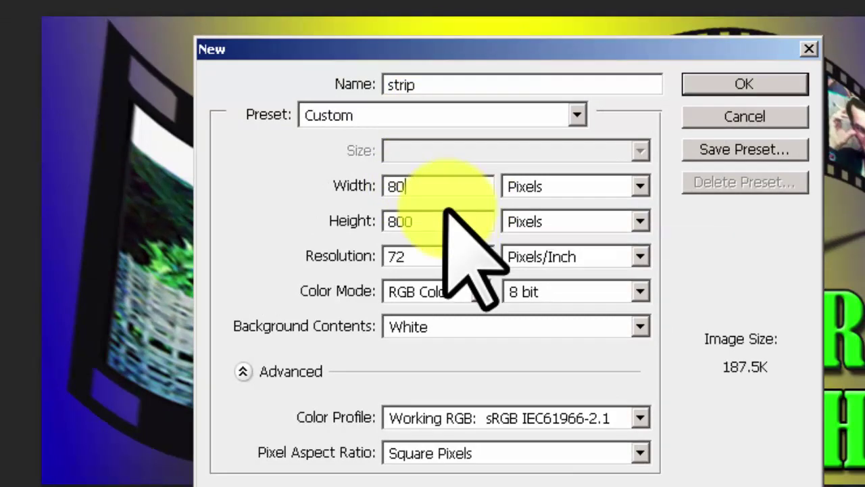
type("0")
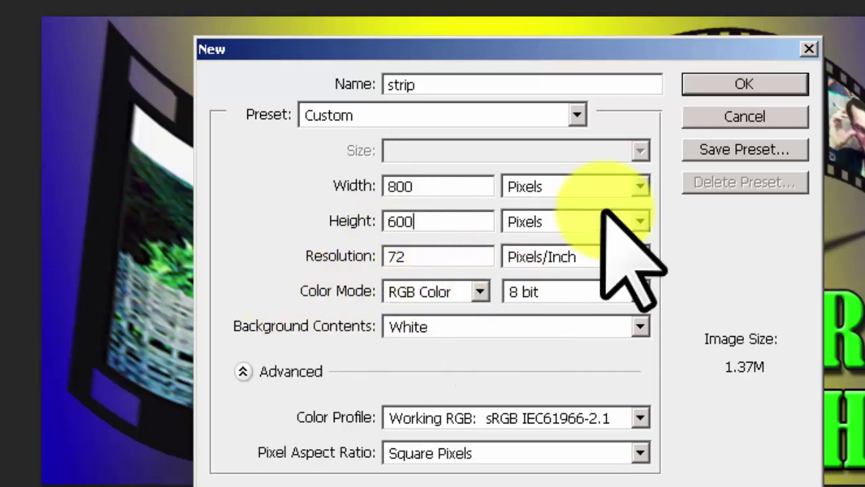
left_click(747, 89)
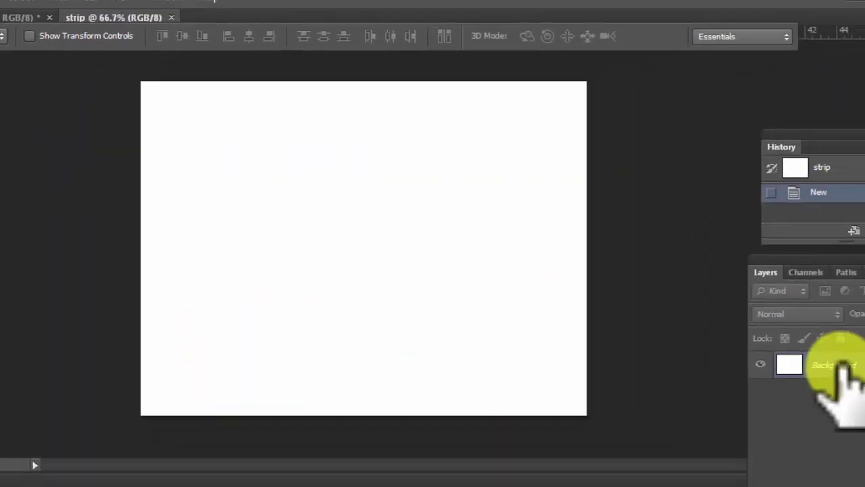
Duplicate Background as 'Background copy', leave the copy hidden, and reselect Background
right_click(757, 350)
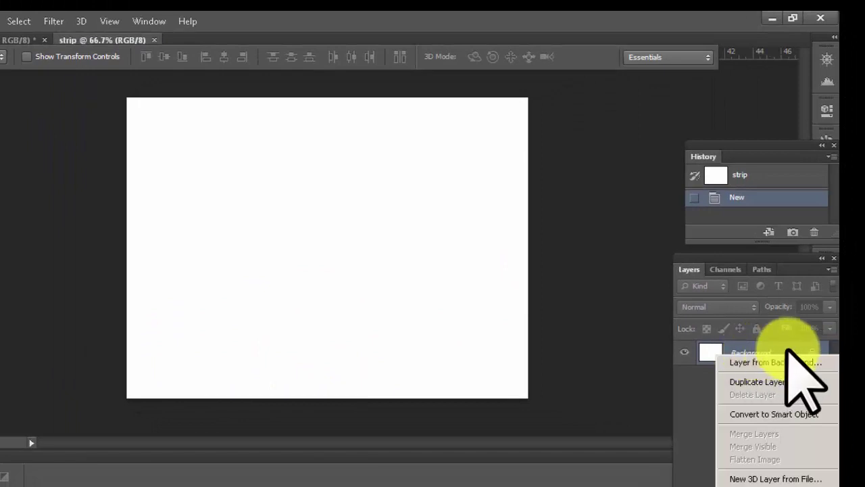
left_click(757, 349)
right_click(750, 353)
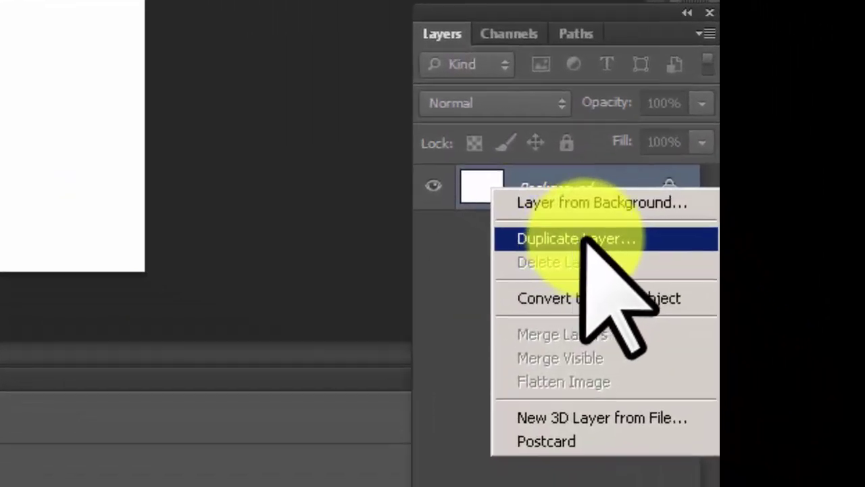
left_click(587, 240)
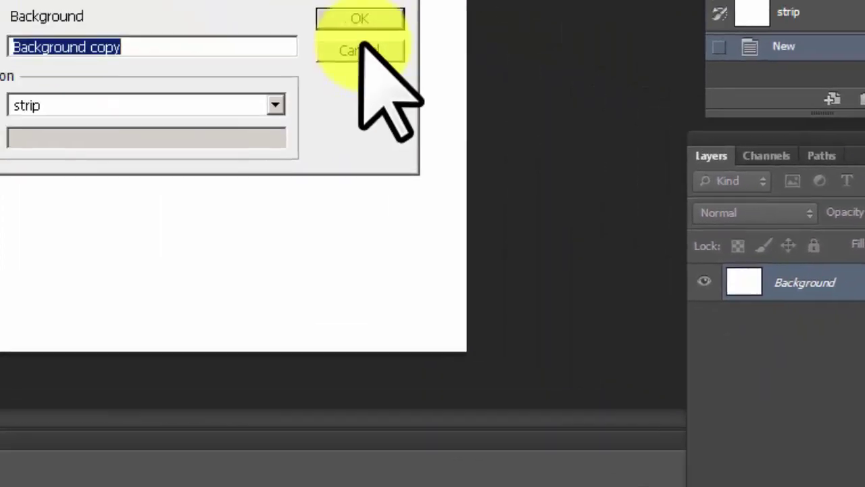
left_click(360, 19)
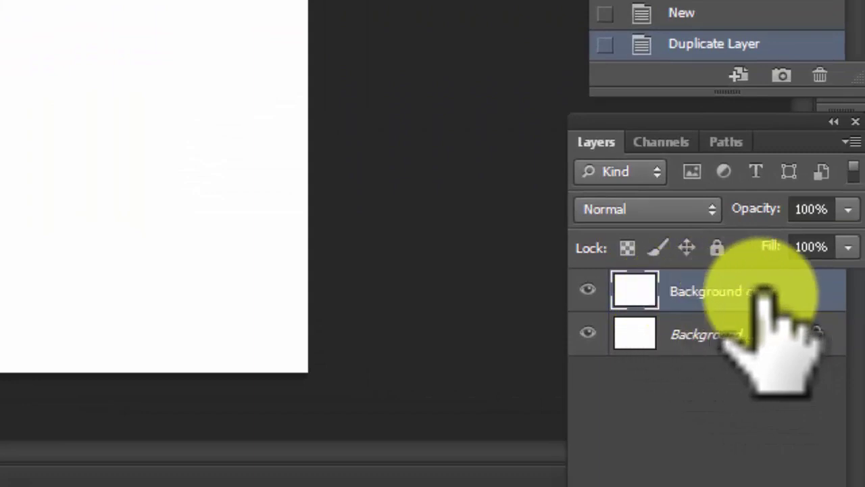
left_click(771, 331)
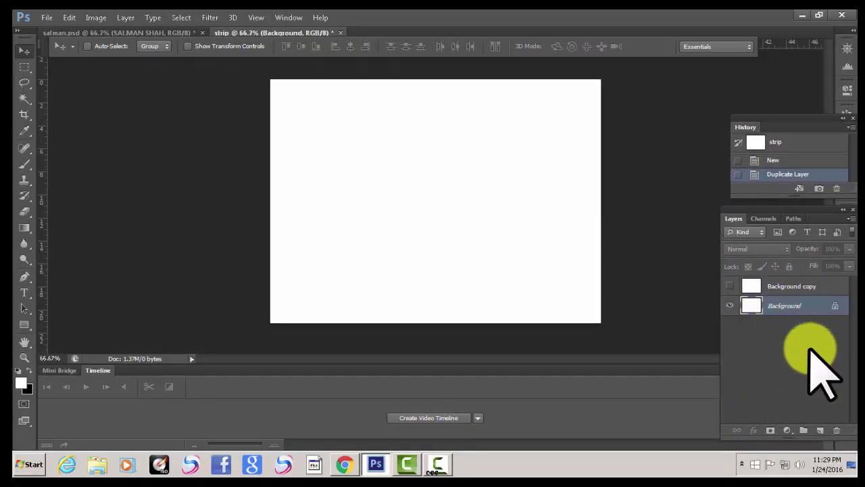
Fill Background black, show and select the white copy, and begin a free transform on it
key("ctrl+BackSpace")
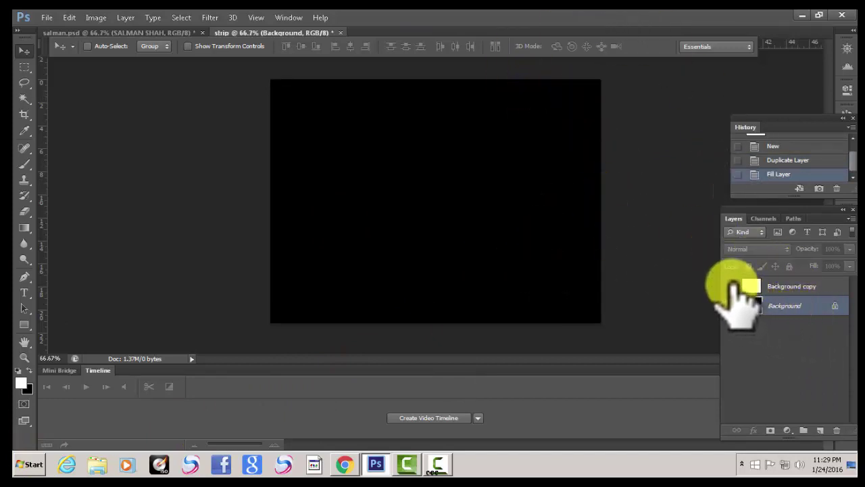
left_click(730, 285)
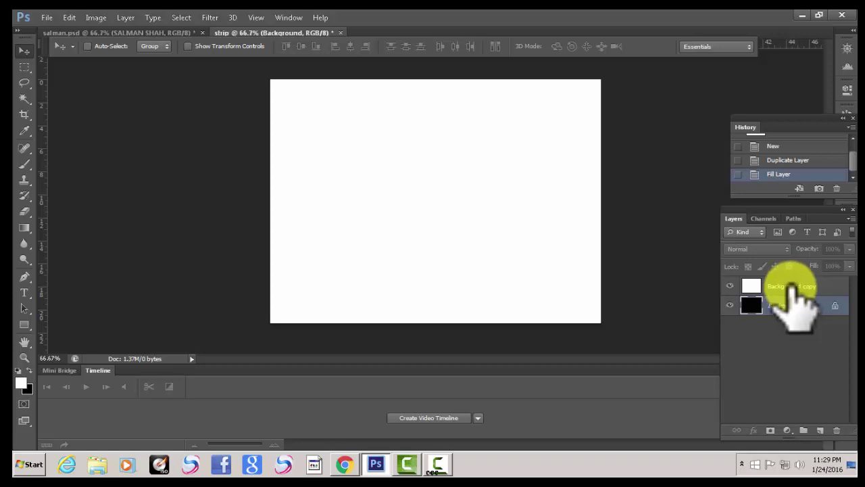
left_click(792, 287)
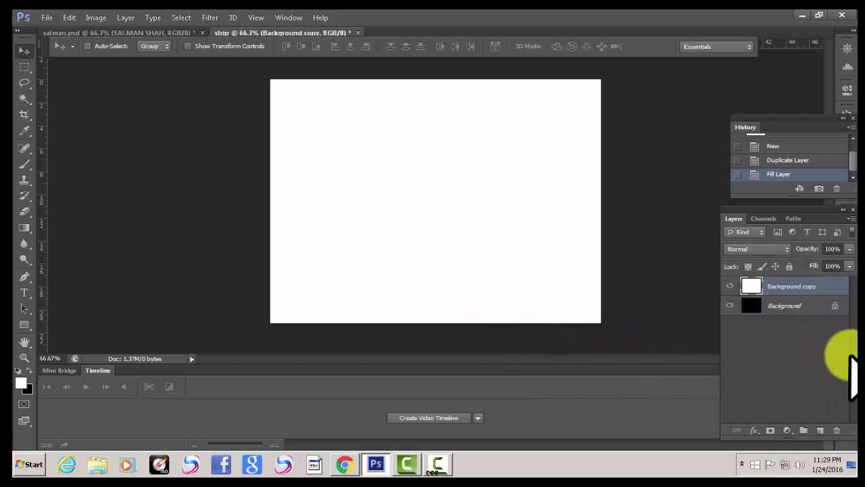
key("ctrl+t")
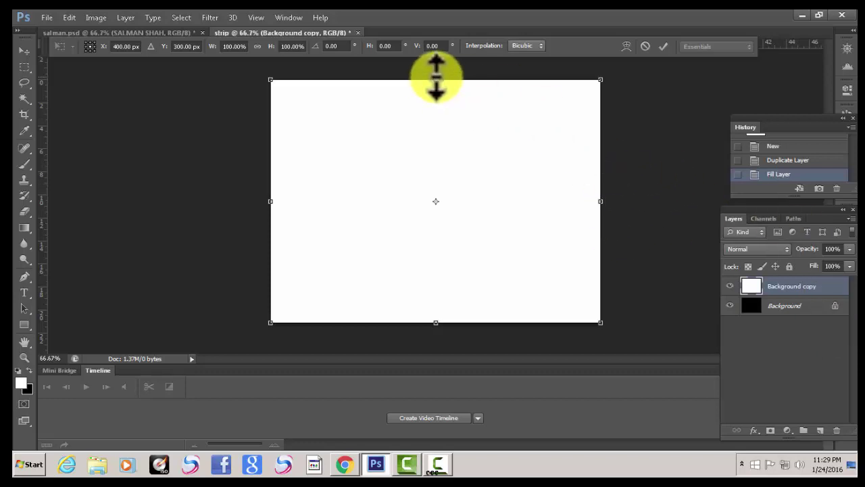
Shrink the white copy to about 71% height and 90% width, then merge it into Background
mouse_move(436, 79)
left_mouse_down()
mouse_move(439, 121)
mouse_move(439, 113)
left_mouse_up()
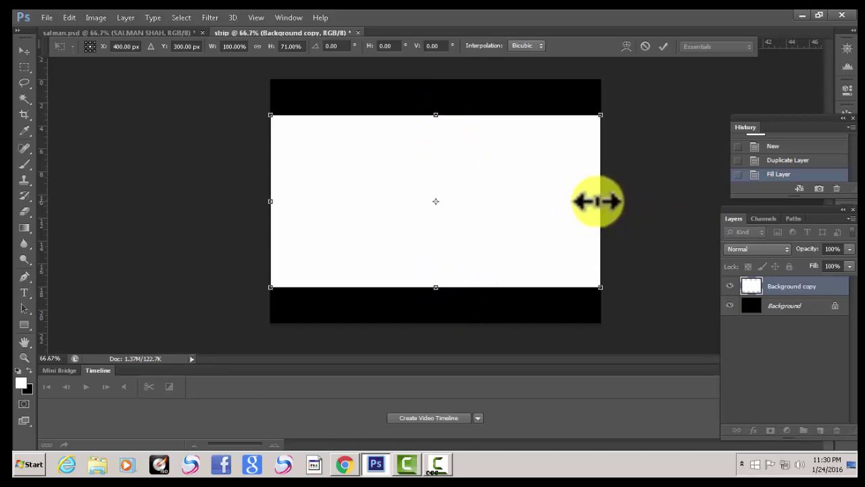
left_click_drag(598, 200, 595, 200)
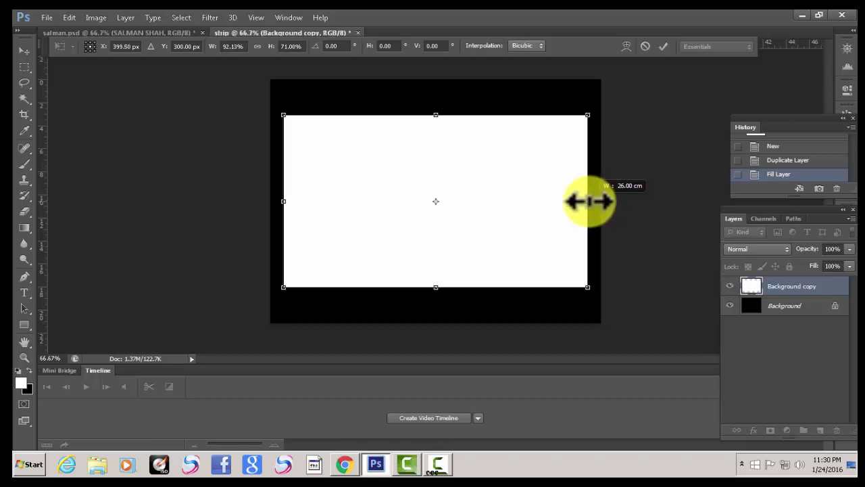
left_click_drag(590, 201, 588, 201)
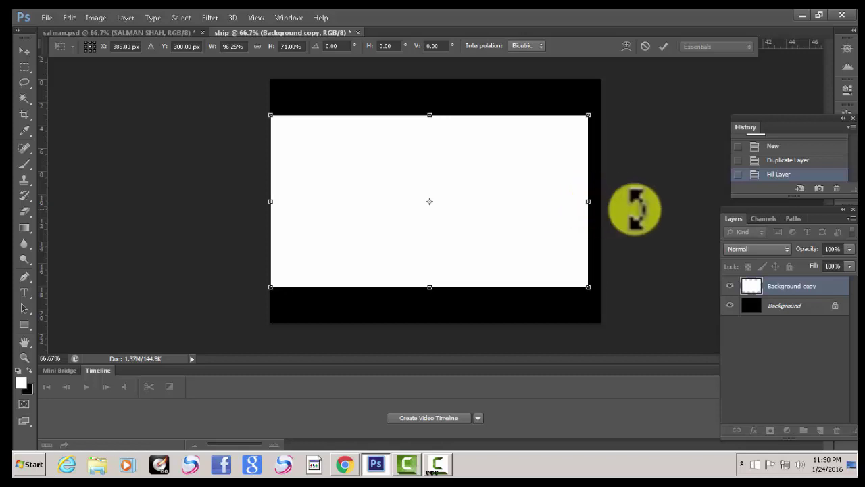
key("ctrl+z")
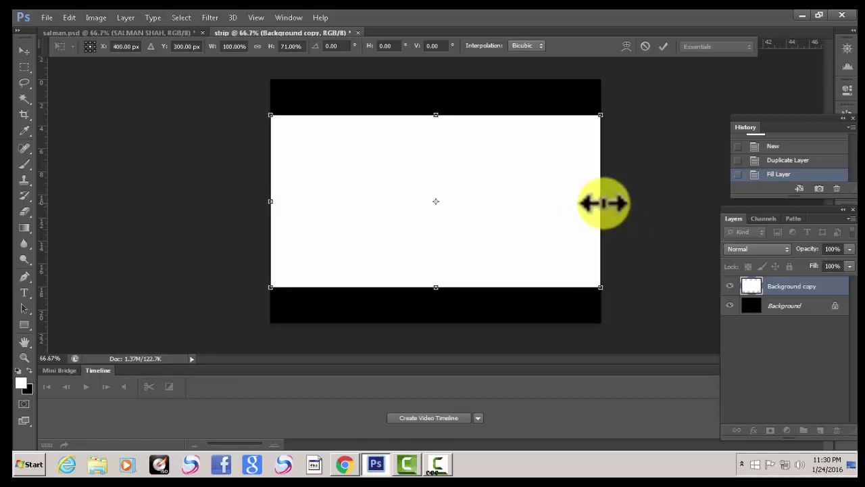
left_click_drag(600, 201, 584, 204)
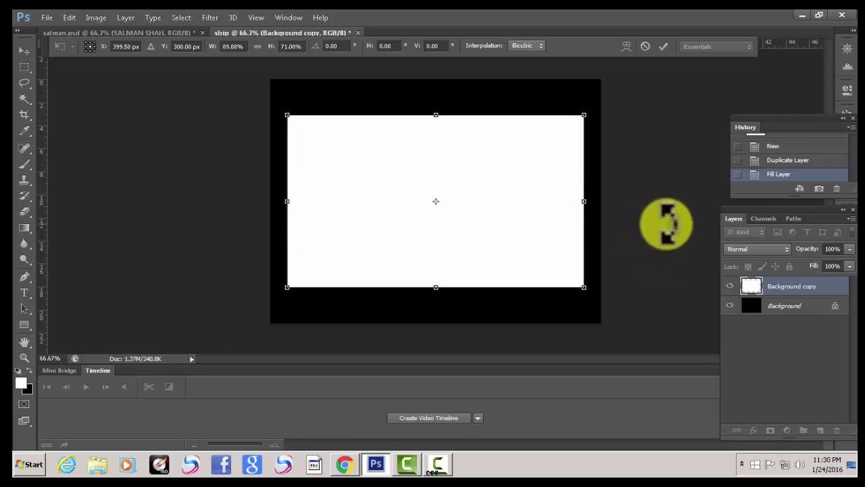
key("Return")
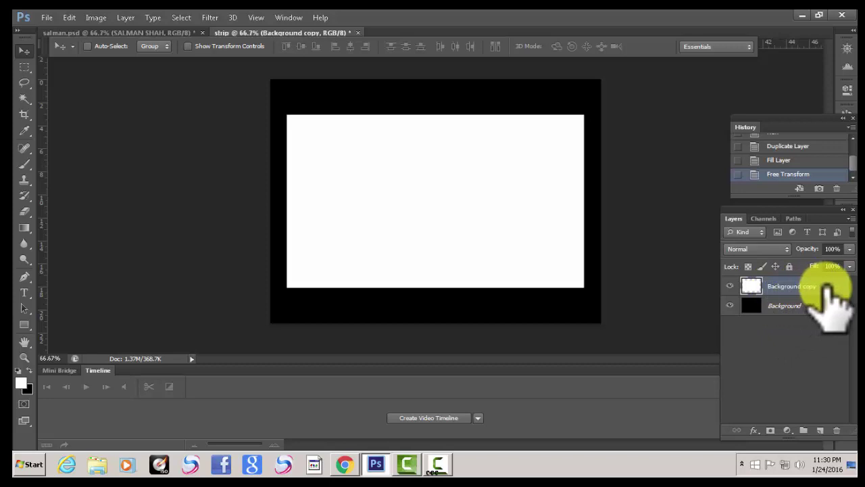
key("ctrl+e")
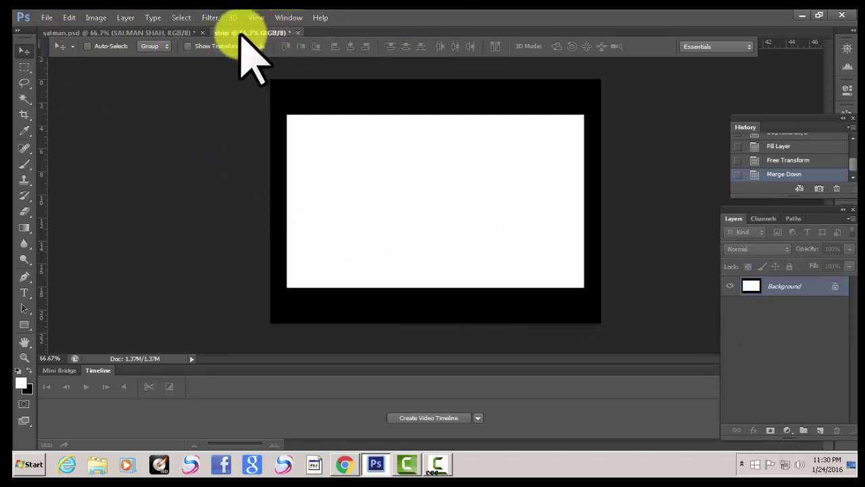
Create a blank white 1200 × 500 pixel document named '3d flim strip'
left_click(46, 17)
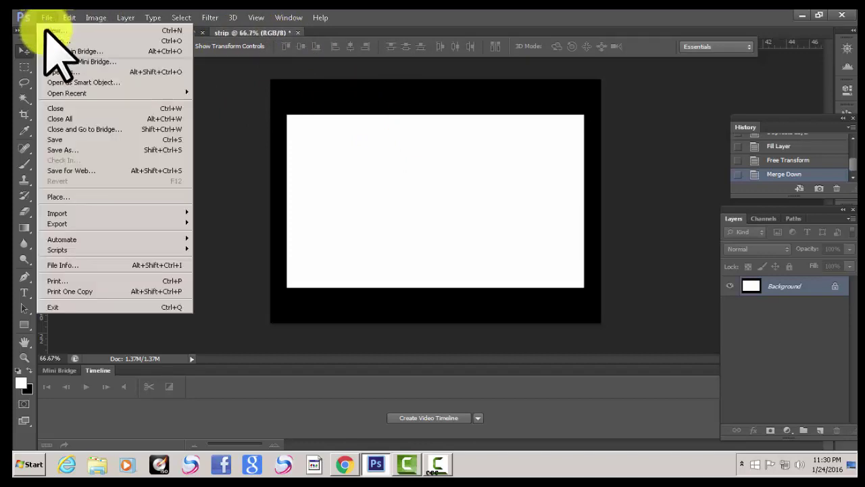
left_click(49, 27)
type("500")
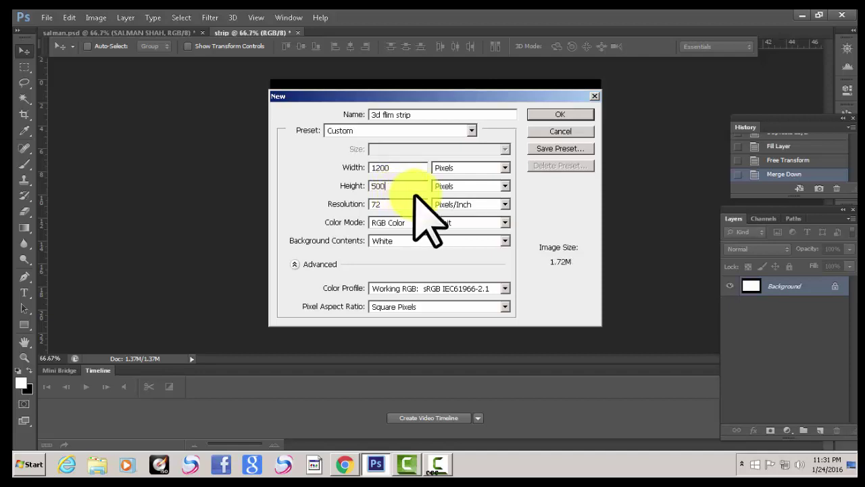
left_click(564, 114)
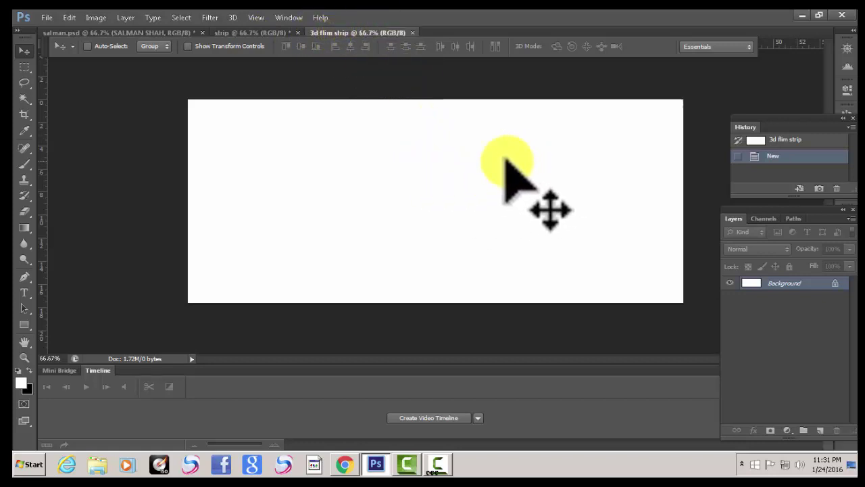
Select all of the strip document and copy the black-framed frame
left_click(242, 32)
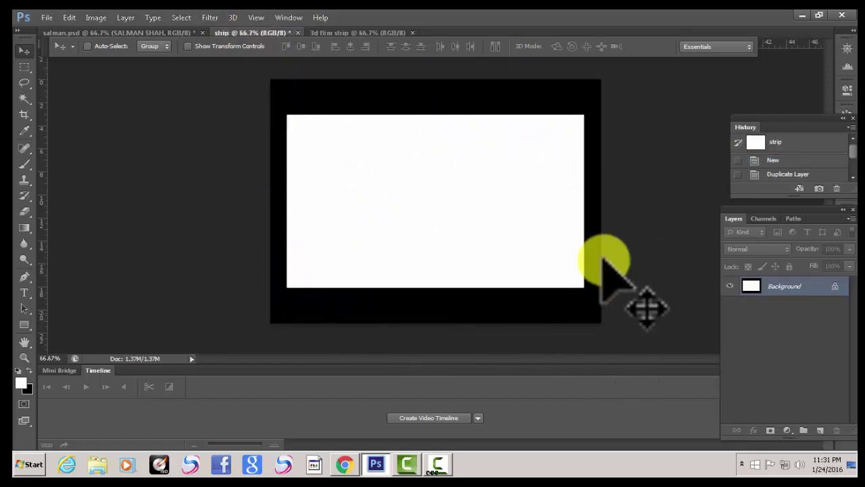
left_click(185, 16)
left_click(187, 30)
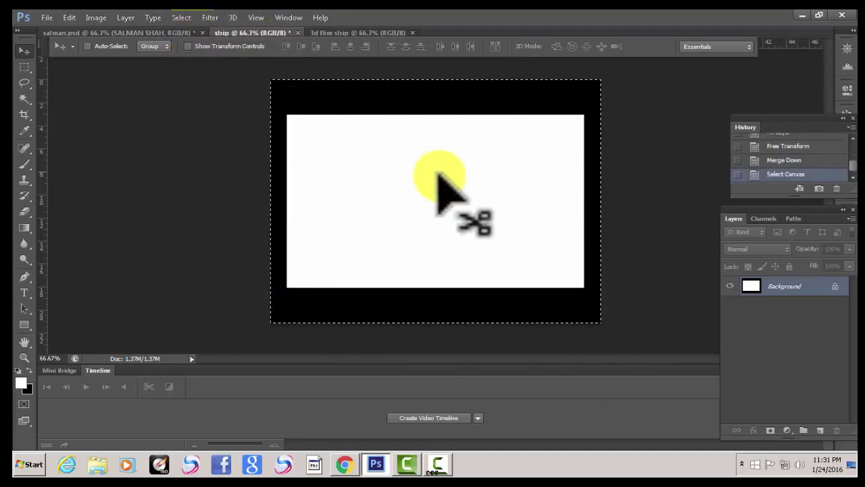
left_click(67, 17)
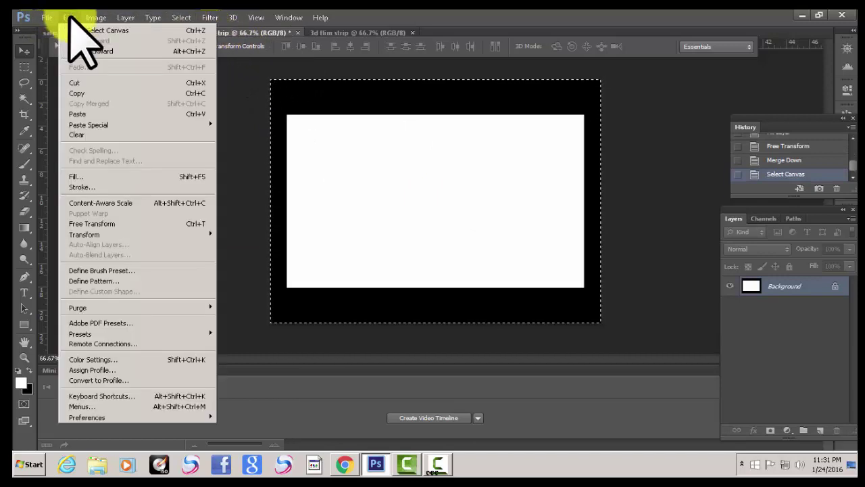
left_click(82, 95)
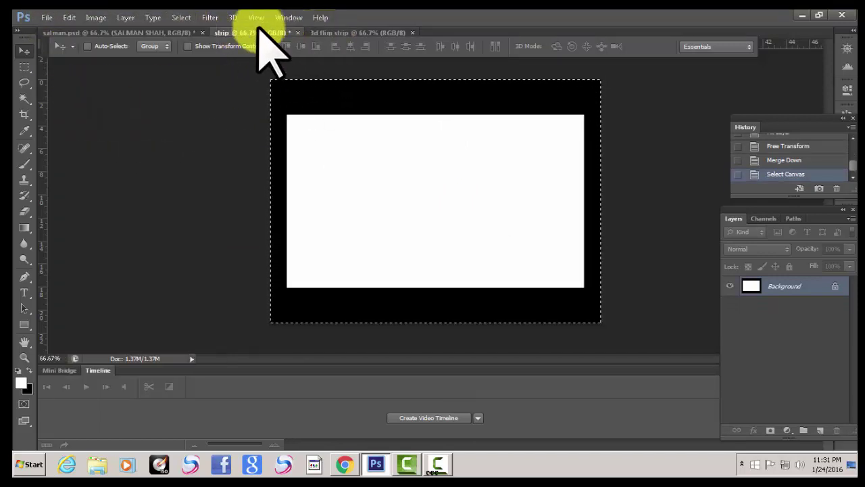
Paste the frame into the 3d flim strip document as Layer 1
left_click(348, 32)
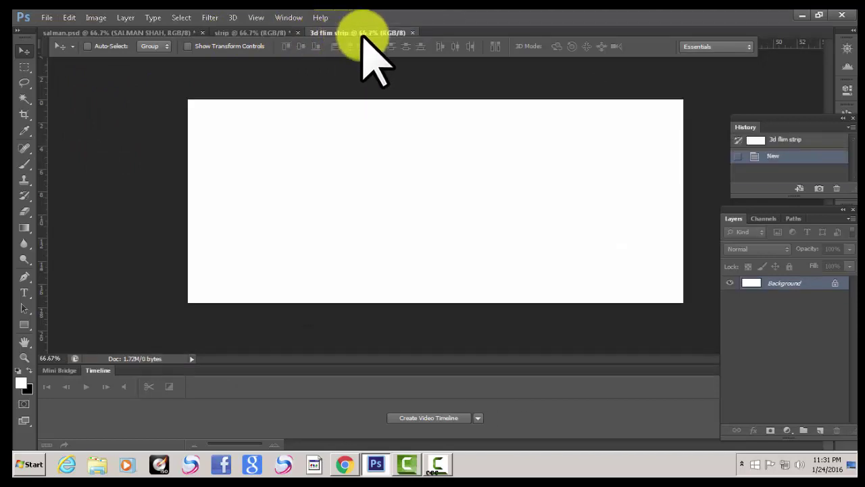
left_click(69, 18)
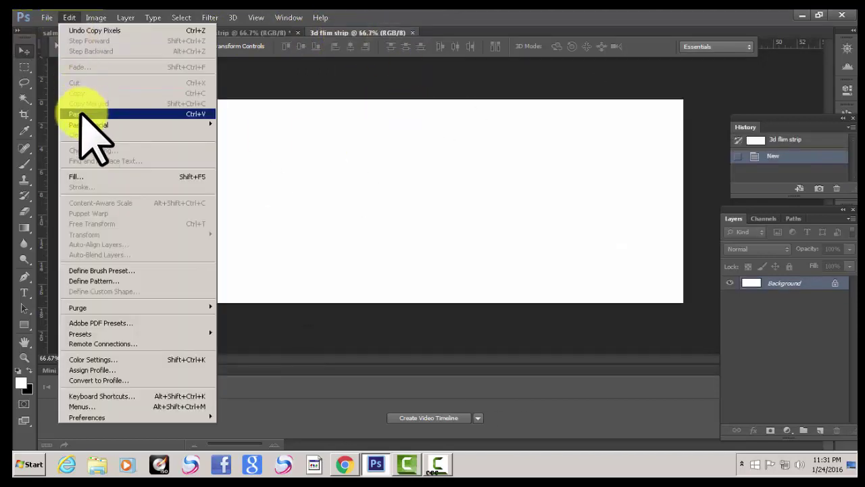
left_click(80, 114)
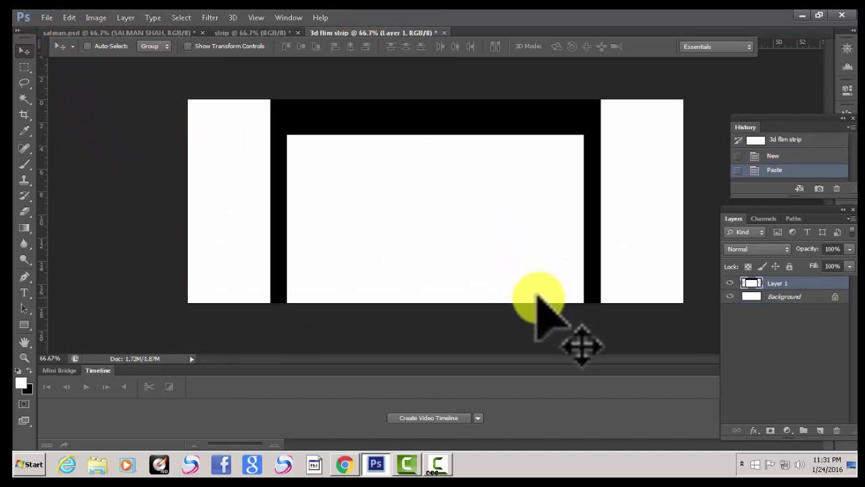
Scale the pasted frame down to a small frame placed toward the canvas's left side
key("ctrl+t")
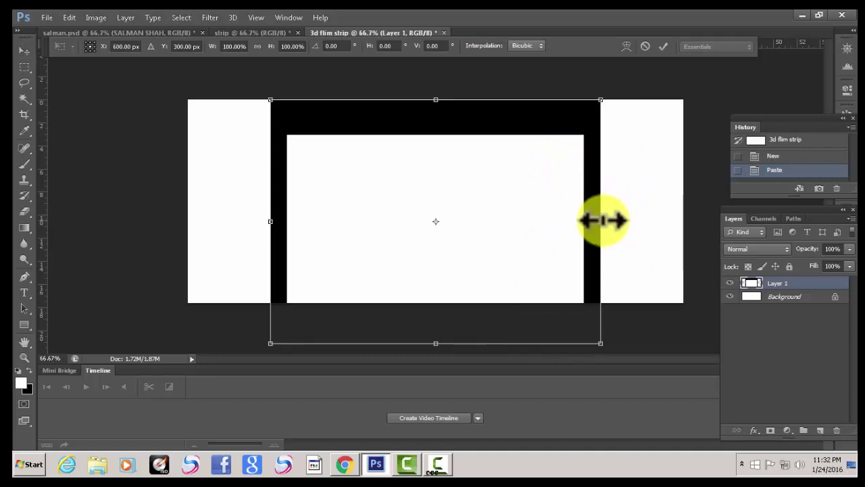
left_click_drag(436, 100, 436, 154)
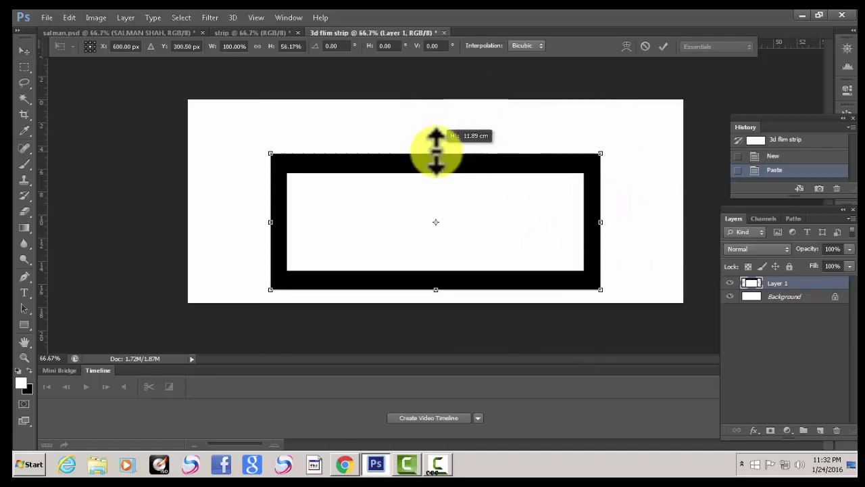
left_click_drag(600, 221, 512, 227)
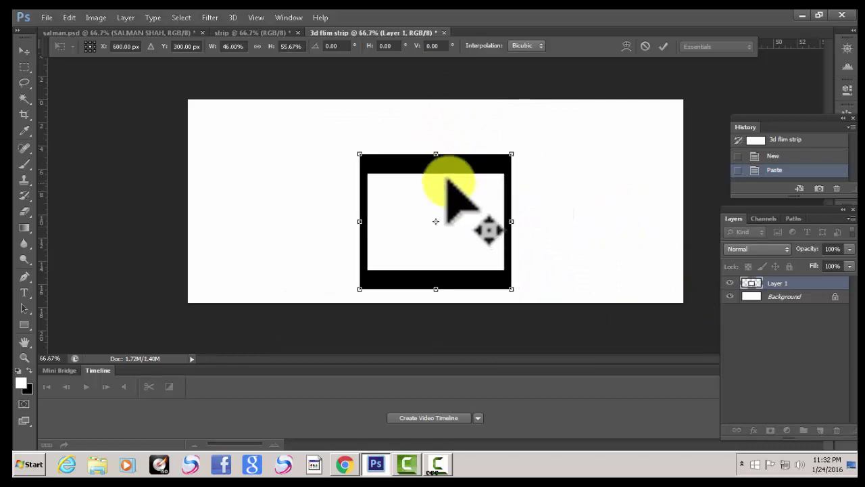
mouse_move(436, 154)
left_mouse_down()
mouse_move(440, 183)
mouse_move(440, 173)
left_mouse_up()
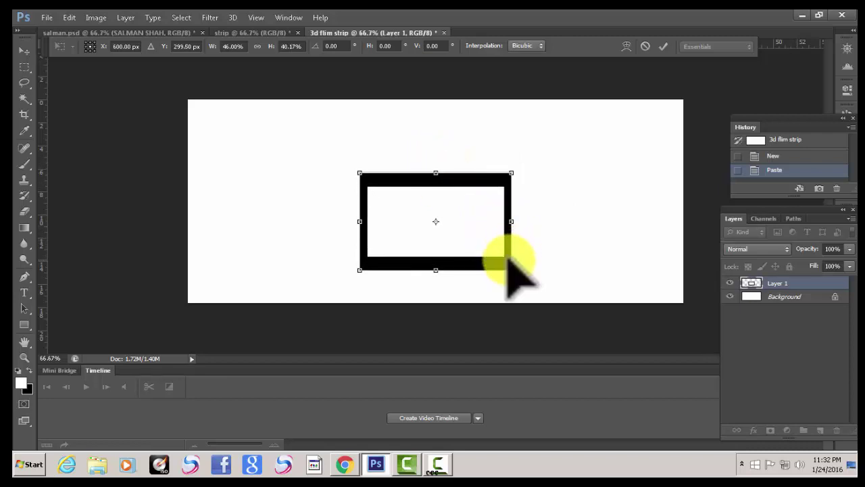
left_click_drag(506, 262, 350, 255)
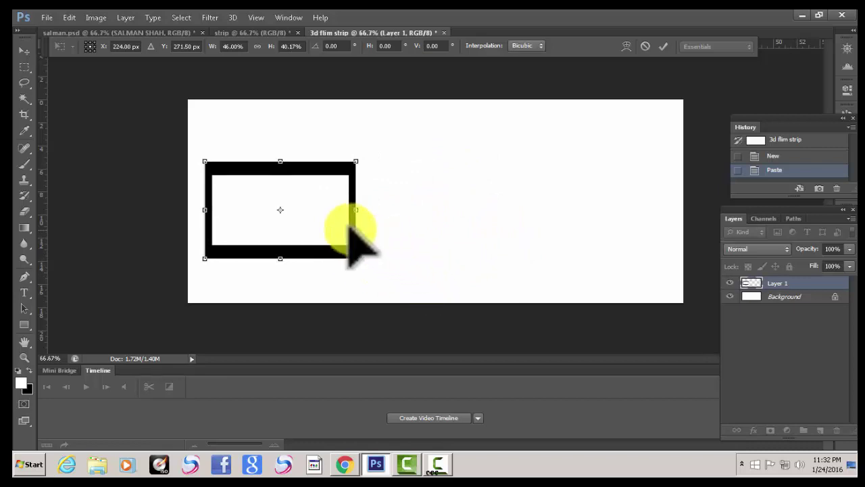
left_click_drag(355, 210, 339, 210)
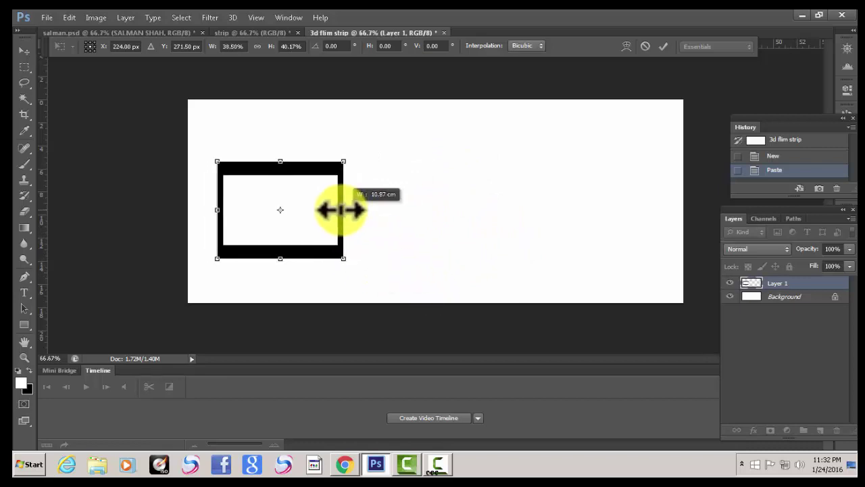
key("Return")
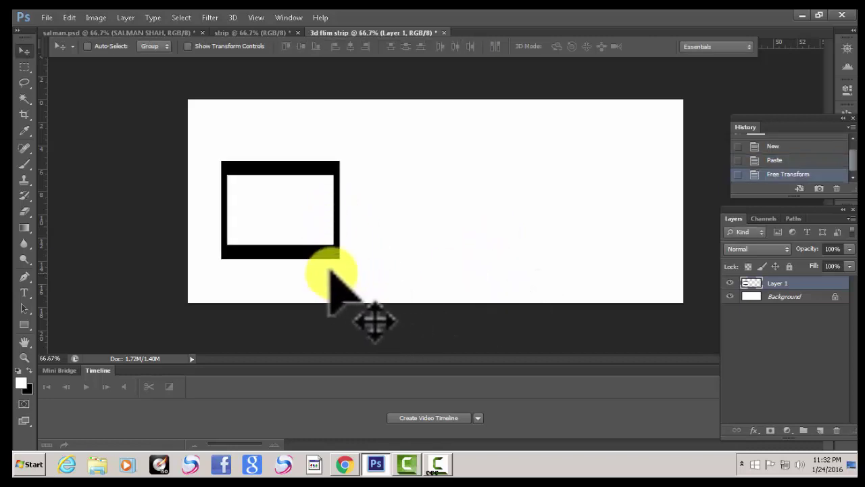
Repeat the frame into a row of four and centre the strip on the canvas
left_click_drag(323, 250, 623, 256)
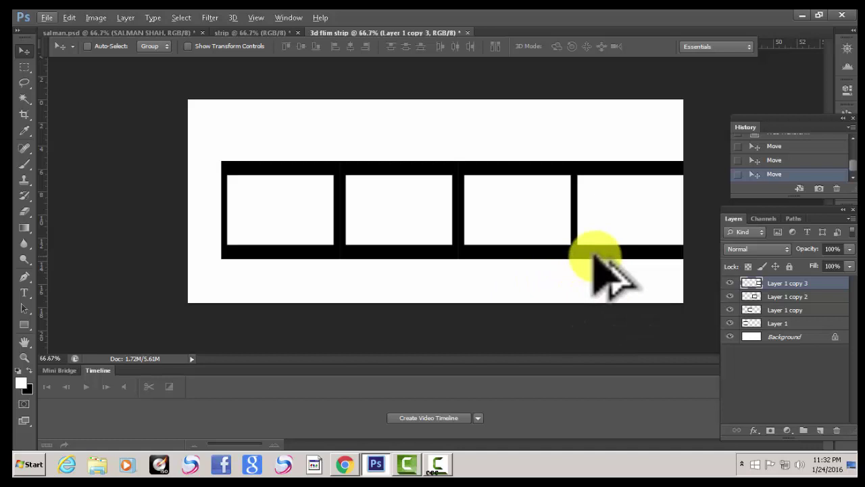
left_click_drag(597, 252, 599, 261)
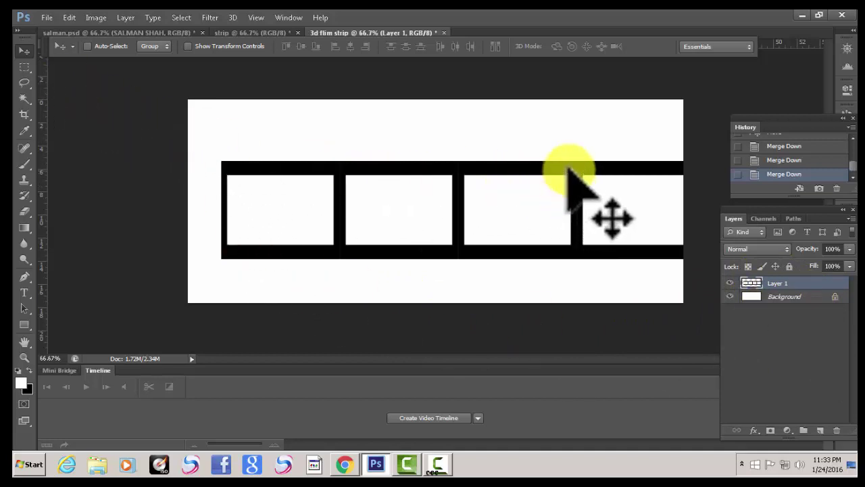
left_click_drag(564, 166, 543, 169)
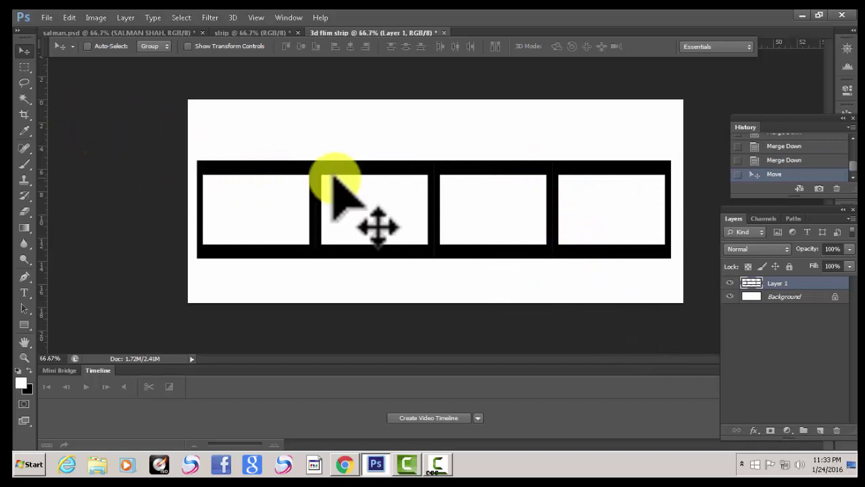
left_click_drag(428, 172, 430, 165)
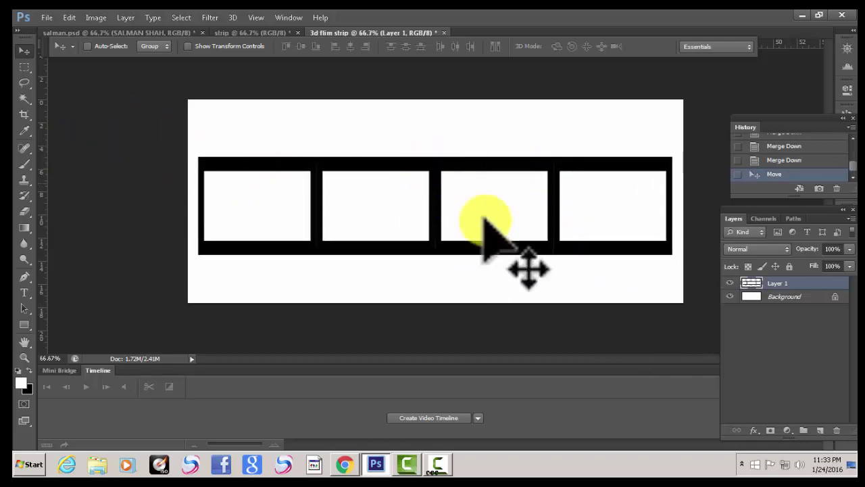
Drag a cyan-to-white linear gradient across Background, then Magic Wand the first frame's white
left_click(820, 297)
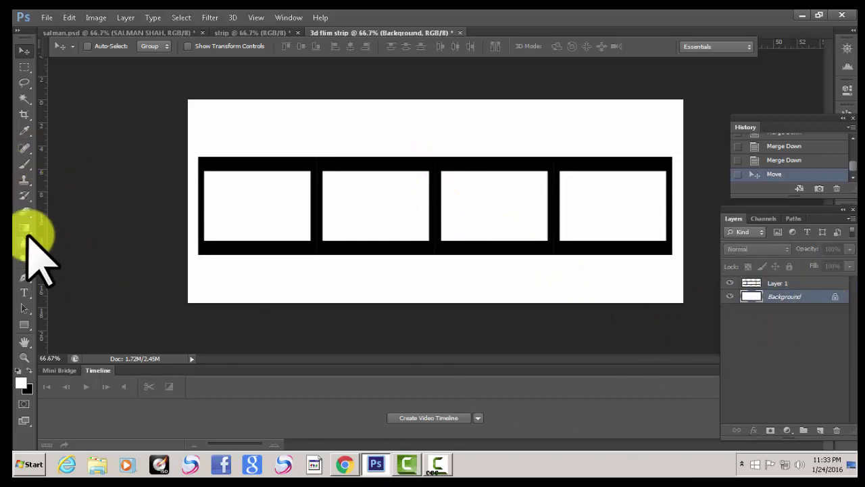
left_click(25, 227)
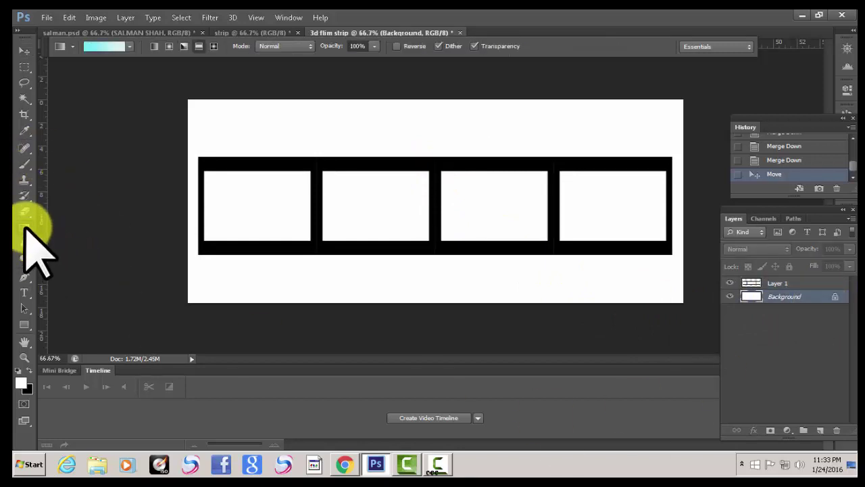
left_click(131, 46)
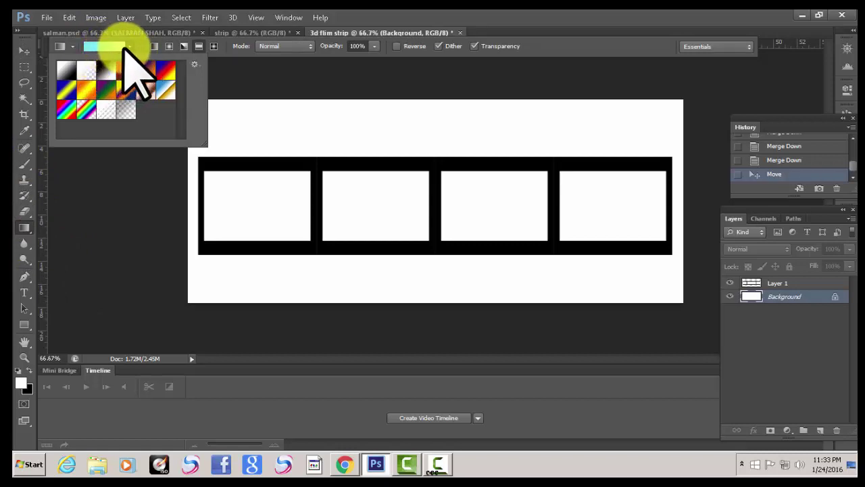
left_click(130, 46)
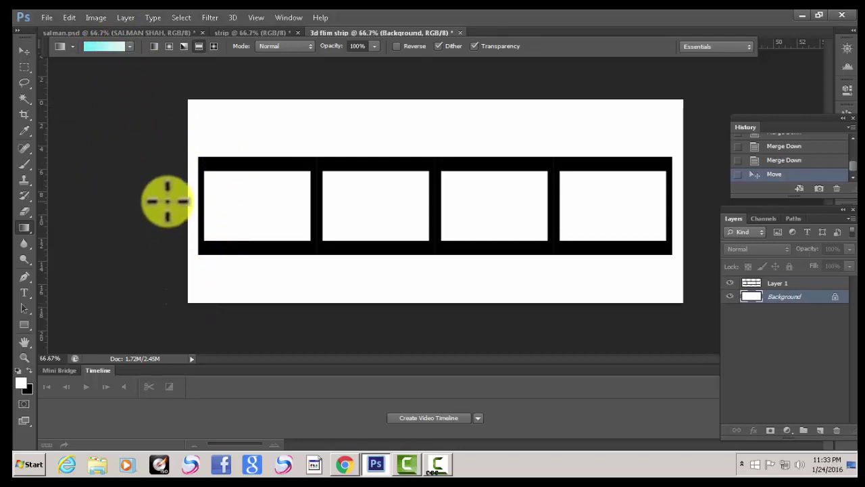
left_click_drag(154, 208, 701, 207)
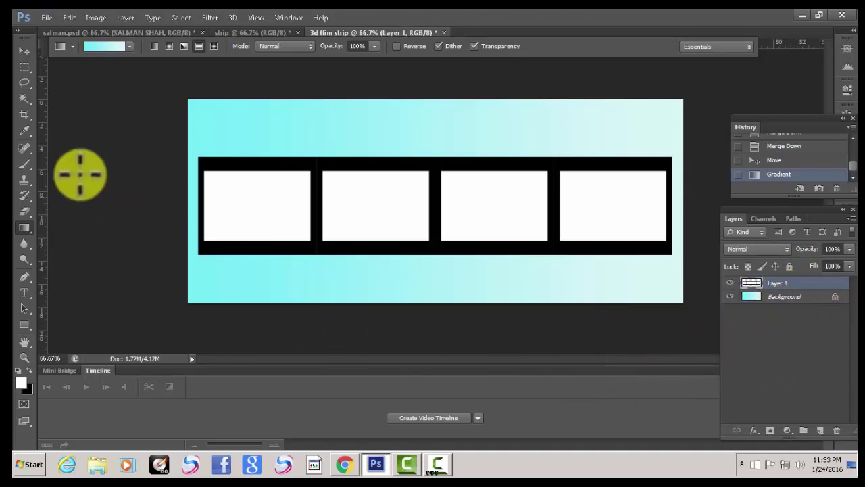
left_click(25, 98)
left_click(287, 206)
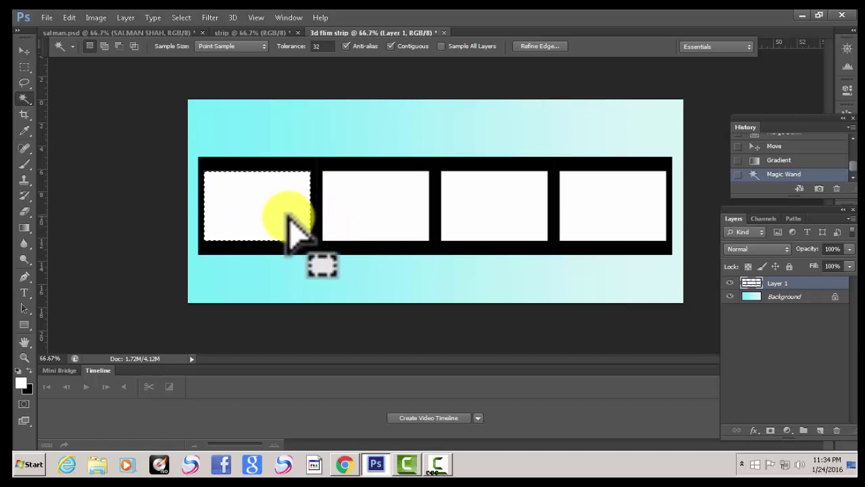
Delete the white inside each of the four frames using Magic Wand selections
key("Delete")
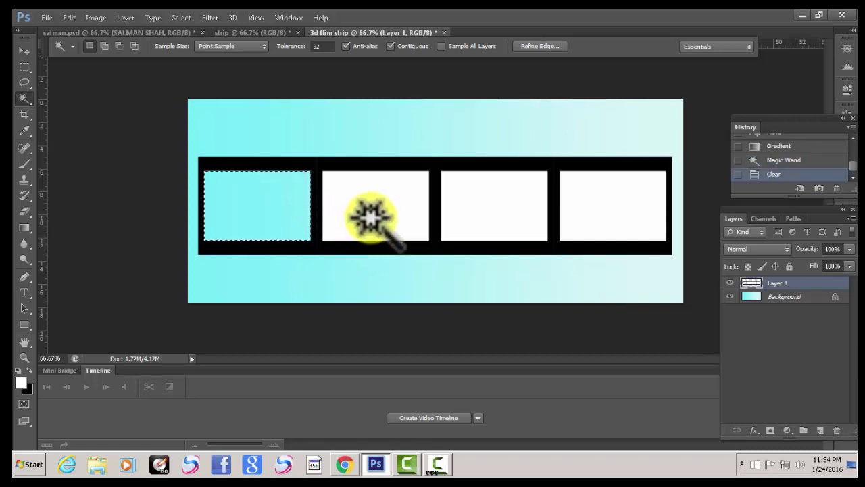
left_click(368, 216)
key("Delete")
left_click(498, 205)
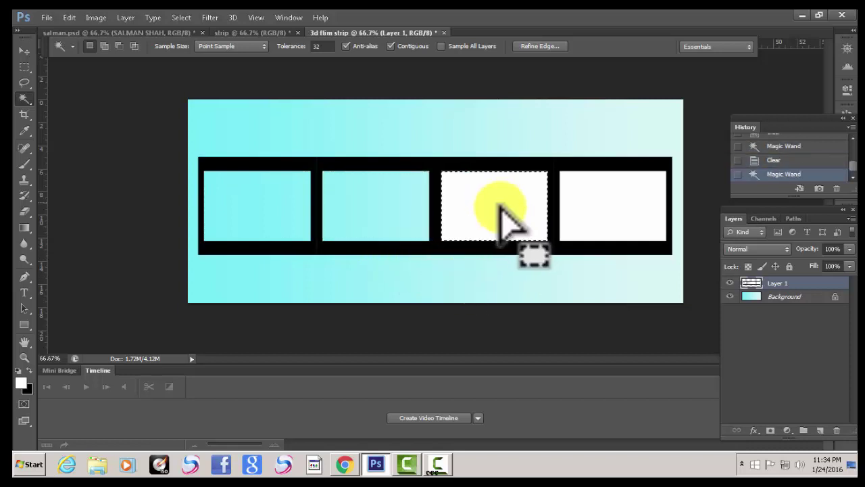
key("Delete")
left_click(591, 202)
key("Delete")
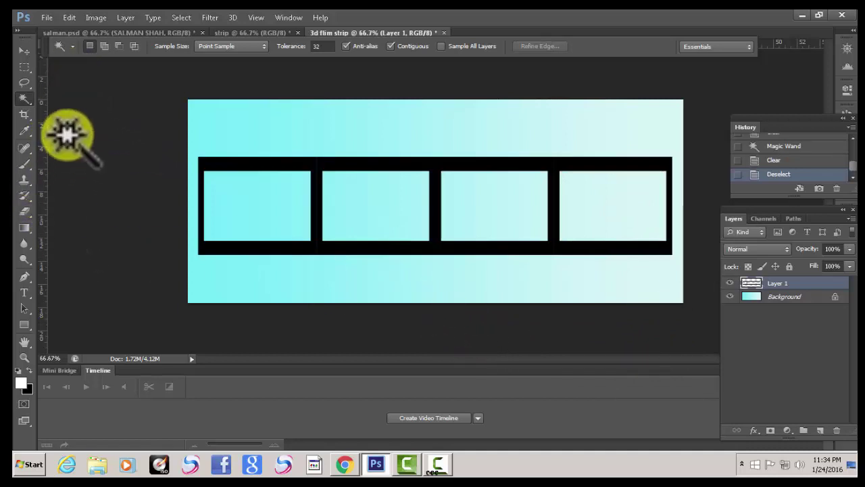
left_click(24, 164)
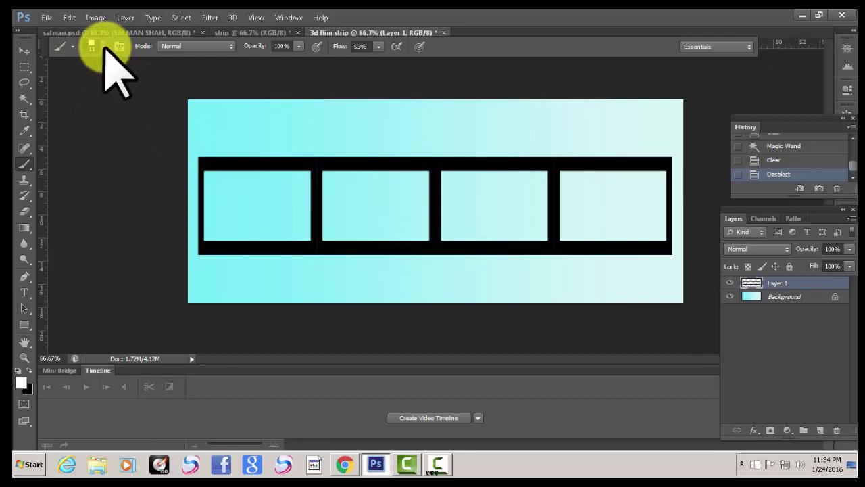
Set the brush size to 14, switch to the Eraser, and show its Brush panel settings
left_click(103, 46)
left_click(66, 84)
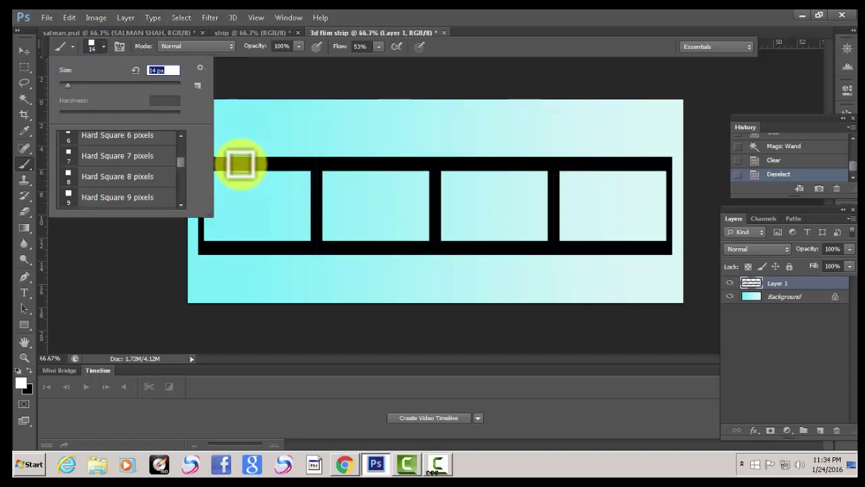
left_click(219, 81)
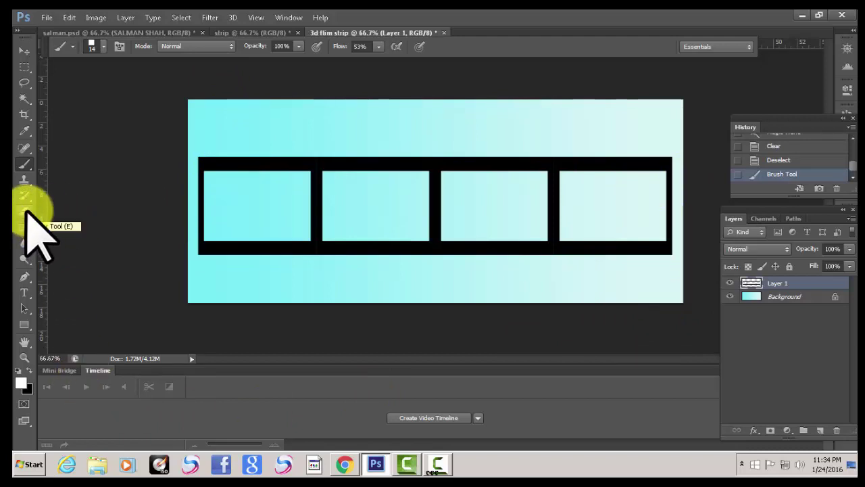
left_click(25, 211)
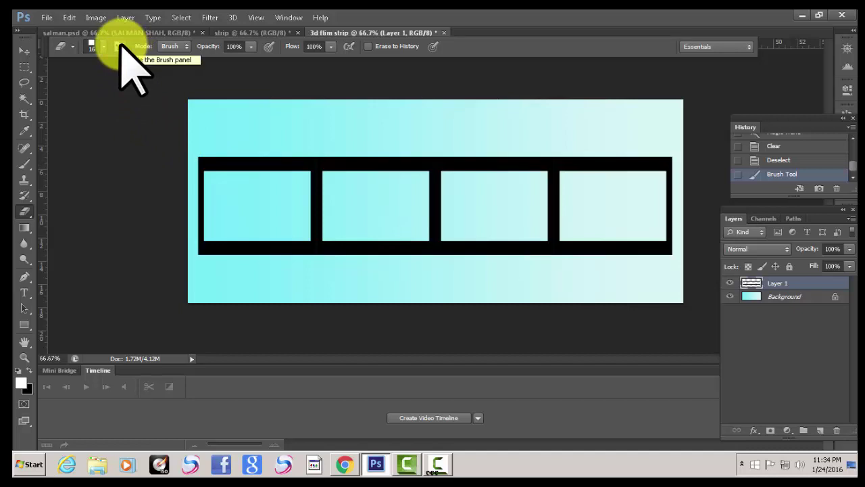
left_click(121, 45)
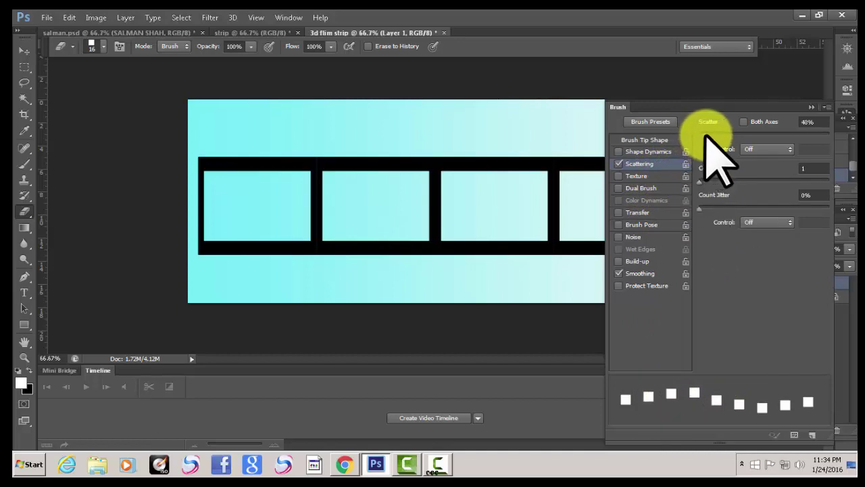
Set the eraser's Scatter to 10%, enable Transfer, and turn Shape Dynamics off
left_click_drag(705, 133, 699, 138)
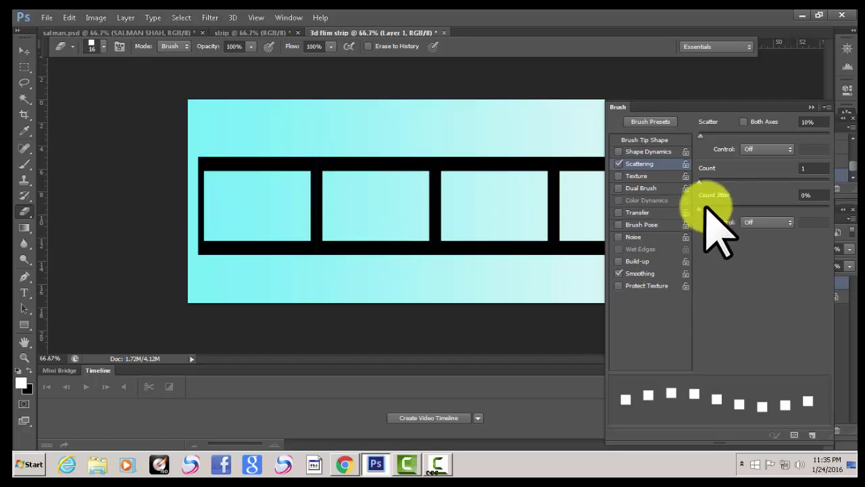
mouse_move(700, 181)
left_mouse_down()
mouse_move(728, 182)
mouse_move(719, 180)
left_mouse_up()
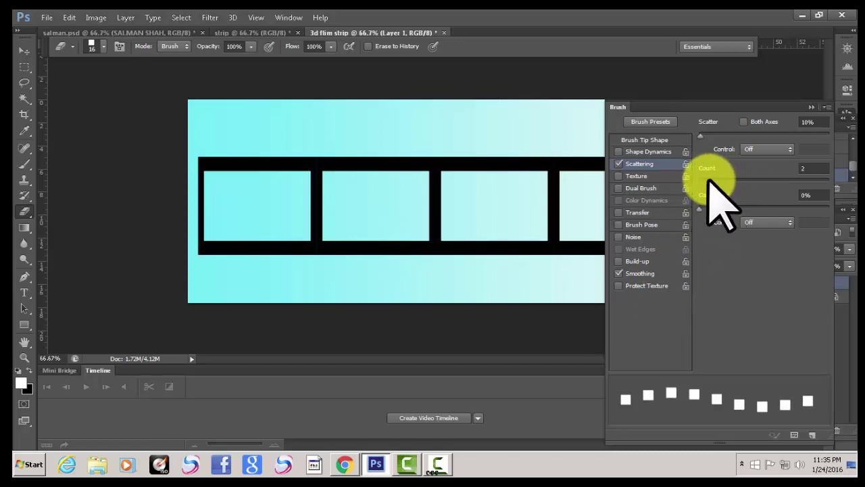
left_click(649, 213)
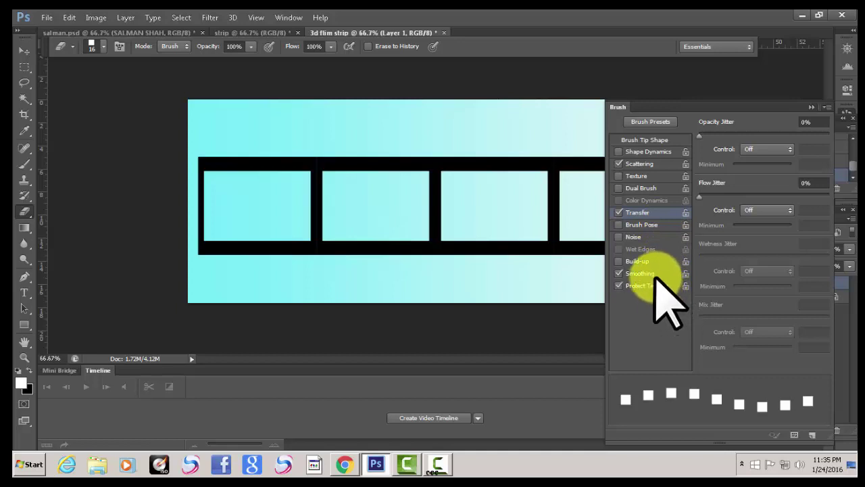
left_click(619, 285)
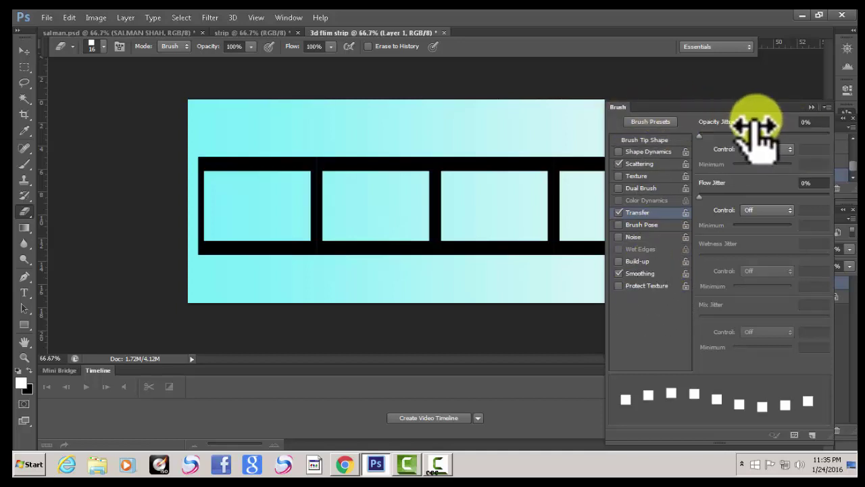
left_click(656, 165)
left_click(656, 151)
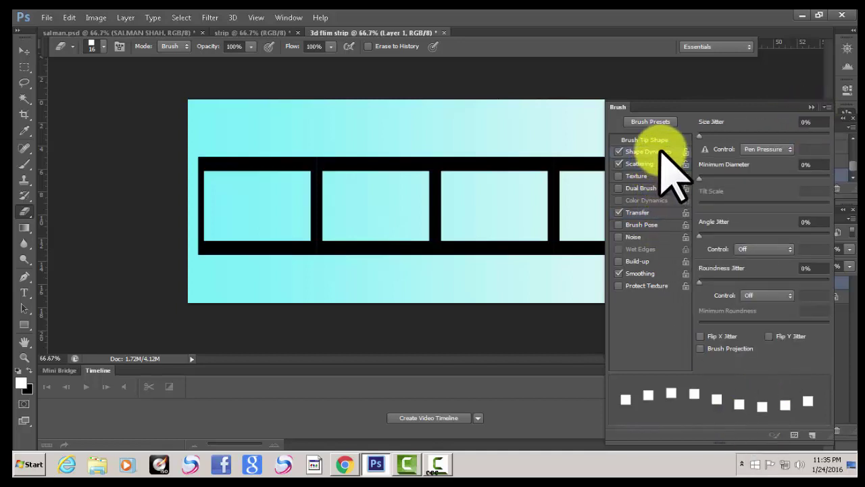
left_click(619, 151)
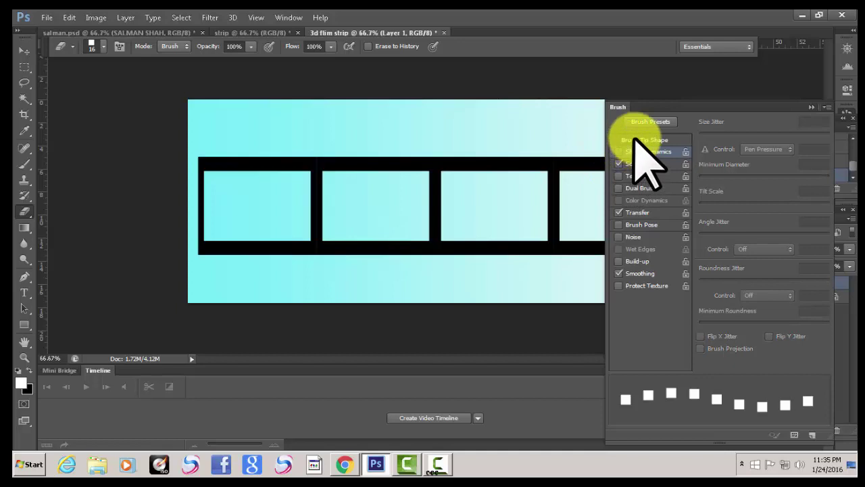
Set the square brush tip spacing to 200% and collapse the Brush panel
left_click(638, 140)
mouse_move(757, 334)
left_mouse_down()
mouse_move(796, 338)
mouse_move(783, 338)
left_mouse_up()
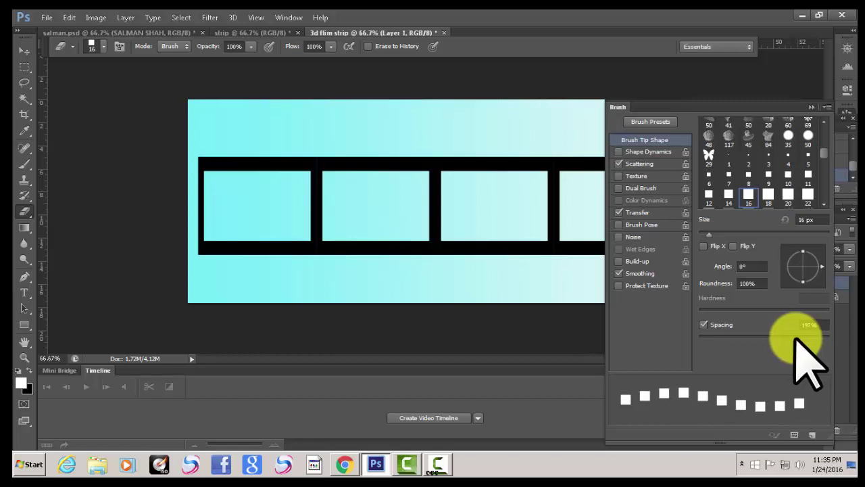
left_click_drag(796, 338, 794, 338)
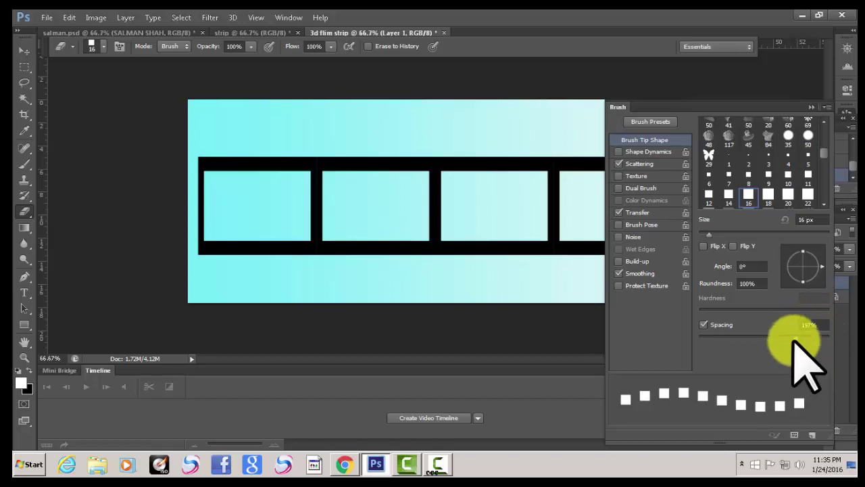
left_click(808, 324)
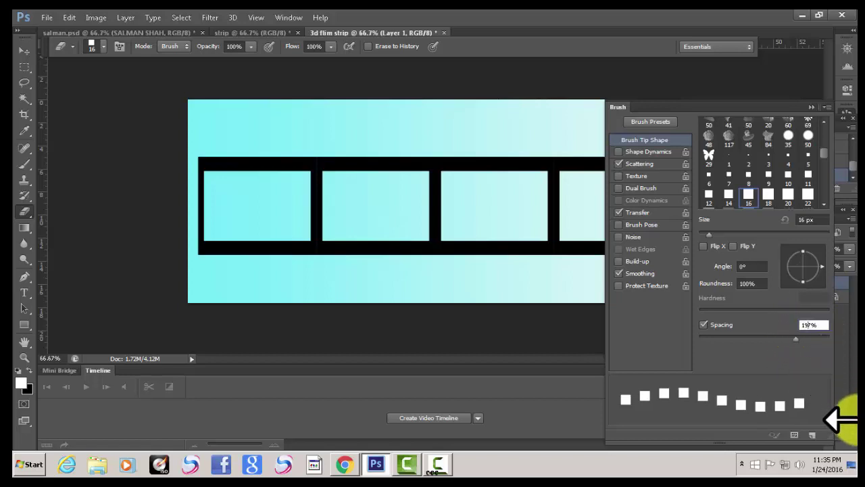
key("BackSpace")
type("200")
key("Return")
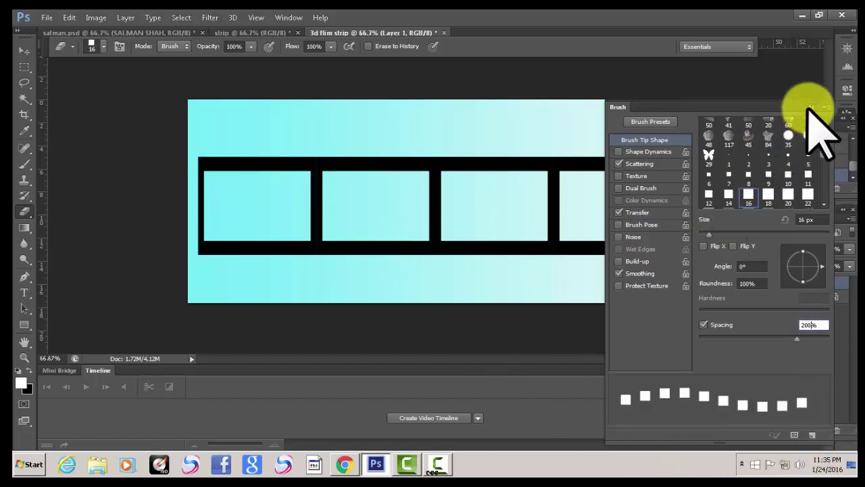
left_click(809, 107)
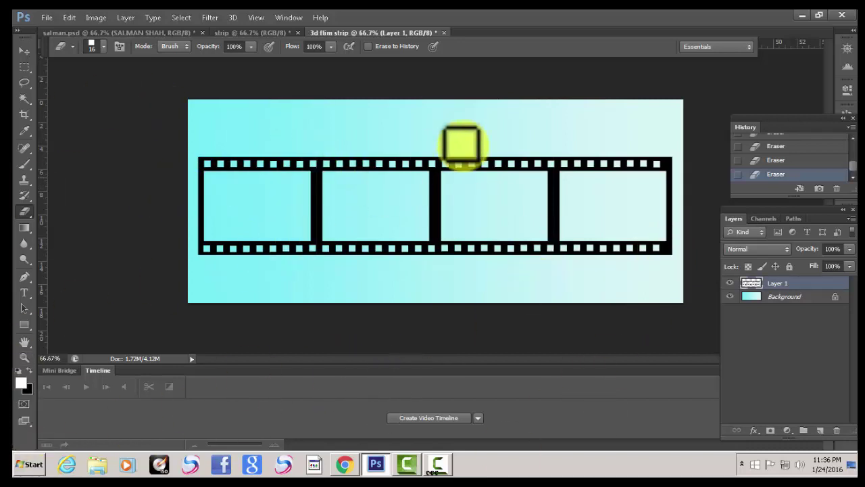
Switch to the Move tool after punching the sprocket holes
left_click(25, 50)
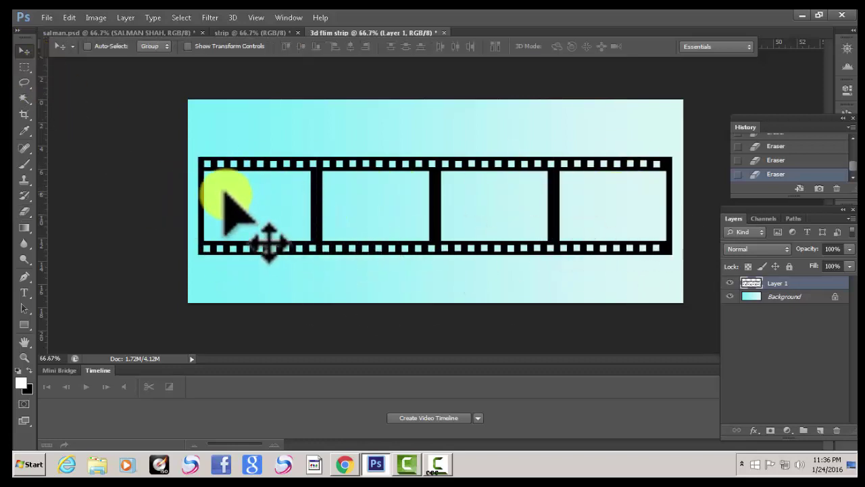
Open salman mou.jpg, the couple-in-a-field photo, from the flim strip folder
left_click(47, 18)
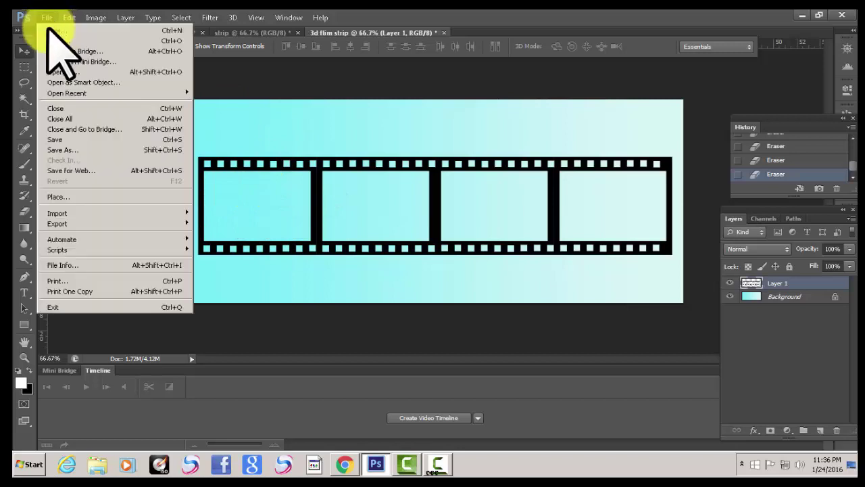
left_click(56, 37)
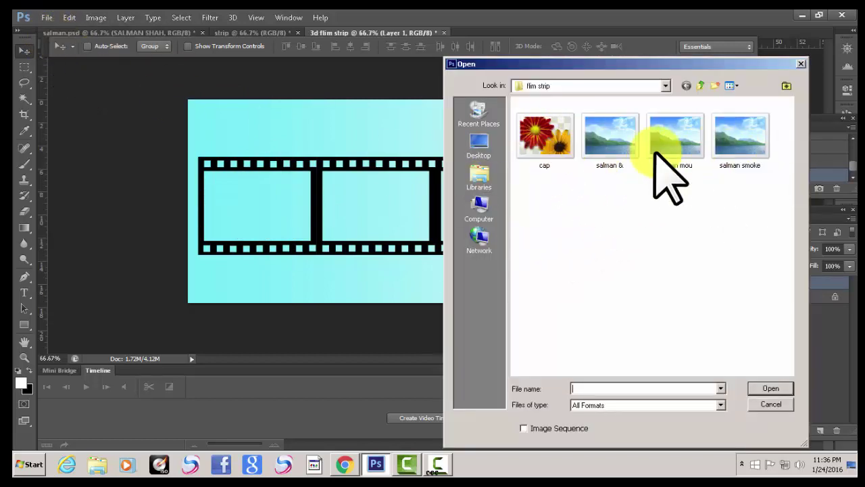
left_click(617, 144)
left_click(657, 142)
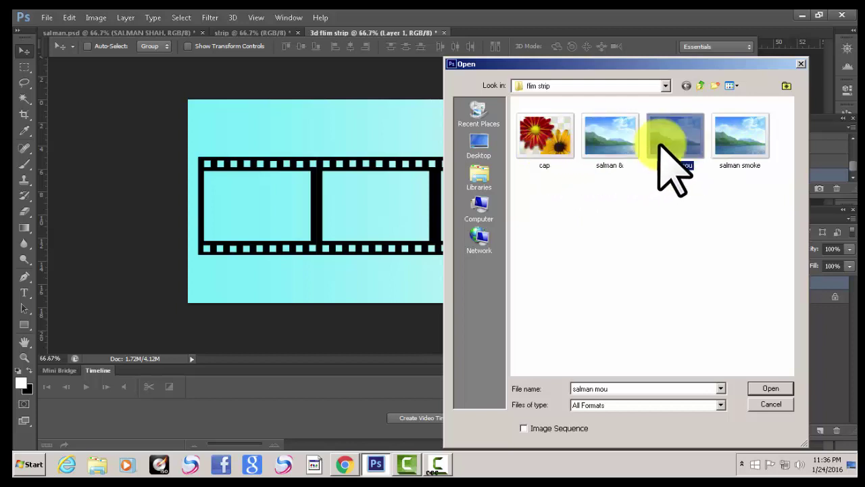
left_click(731, 145)
left_click(557, 145)
left_click(608, 139)
left_click(699, 138)
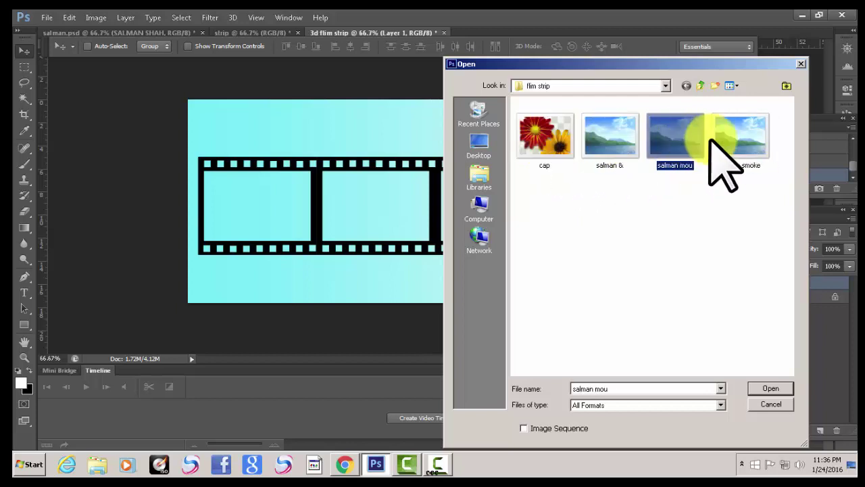
left_click(736, 138)
left_click(538, 146)
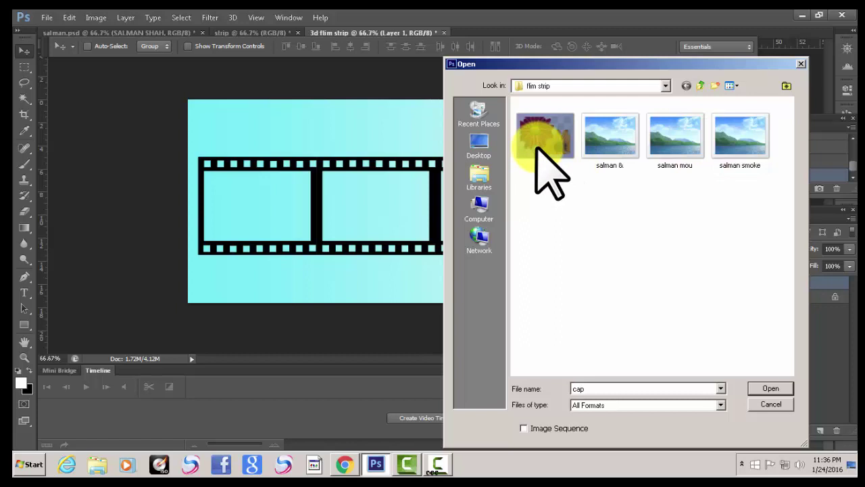
left_click(610, 142)
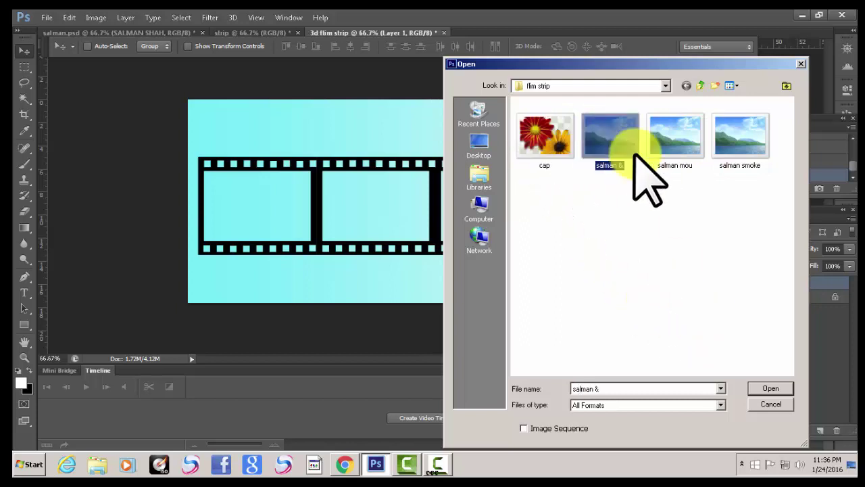
left_click(686, 142)
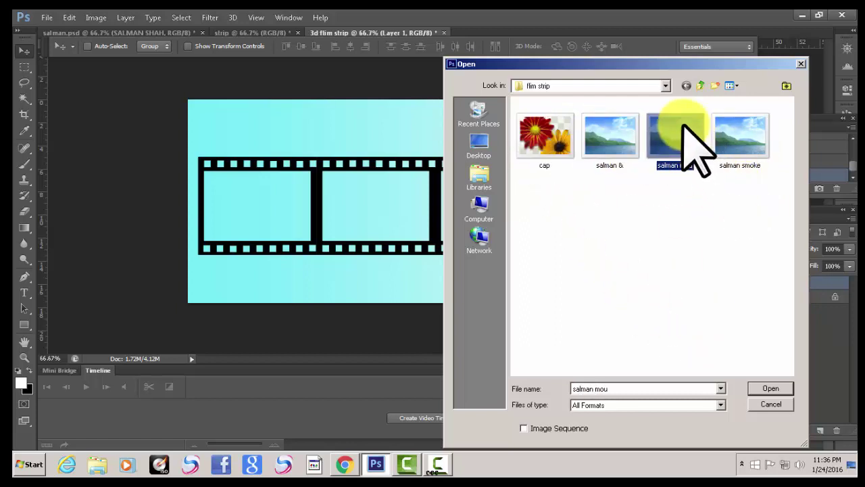
left_click(770, 388)
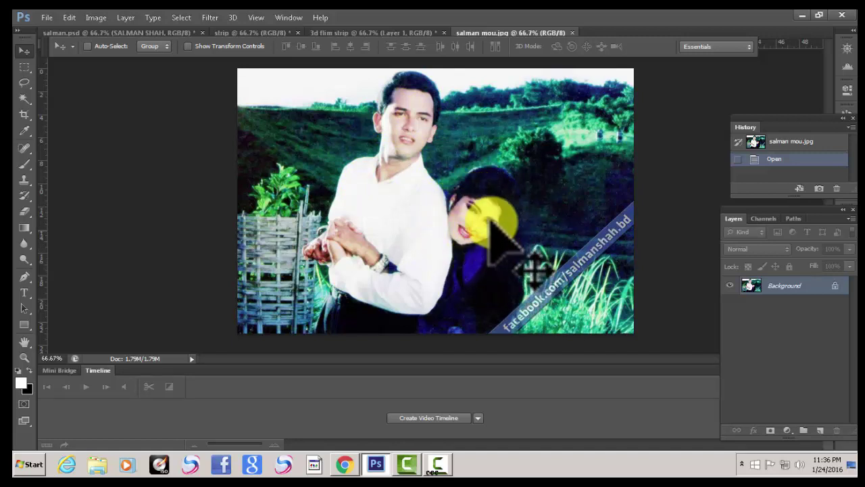
left_click(183, 18)
left_click(191, 30)
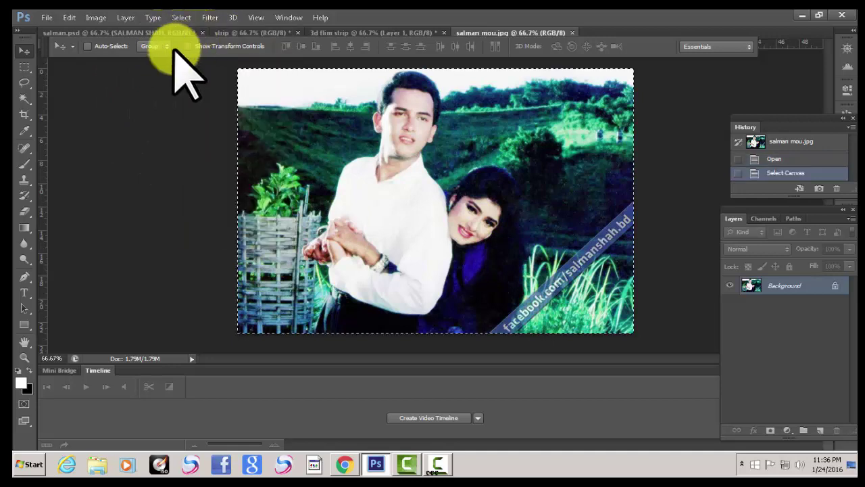
left_click(71, 17)
left_click(94, 93)
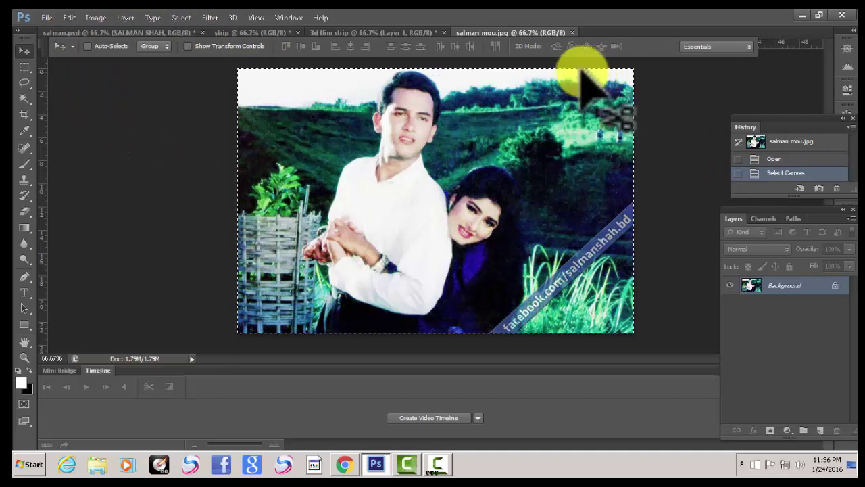
left_click(571, 32)
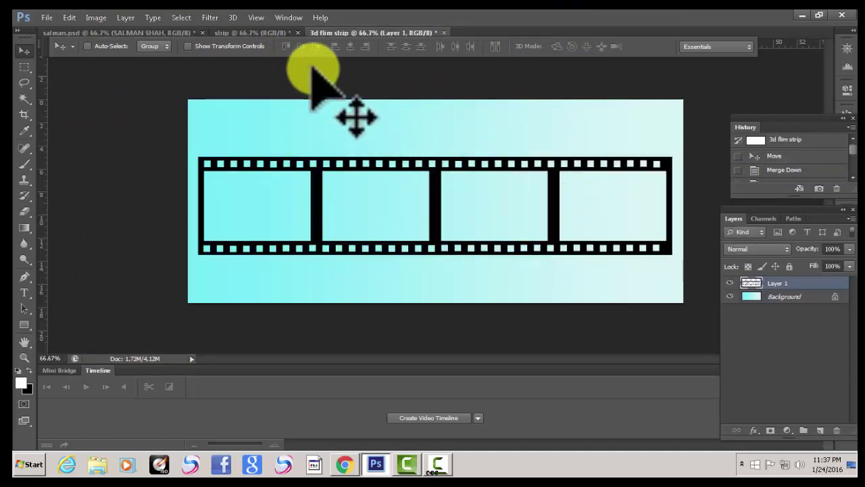
Paste the couple photo and scale it to fill the first film frame, then bring up the Open dialog
left_click(69, 17)
left_click(90, 112)
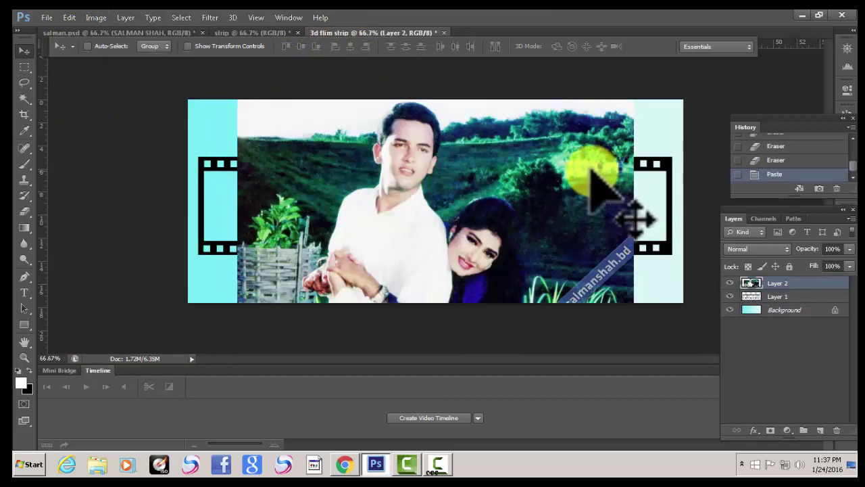
key("ctrl+t")
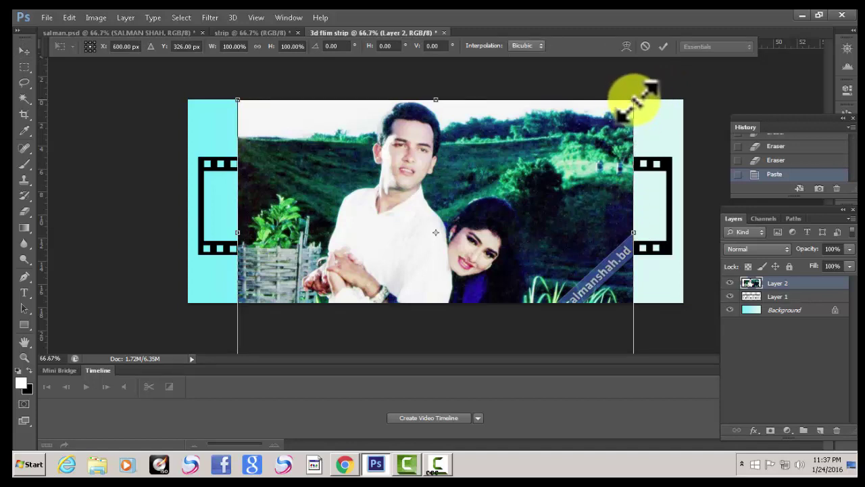
mouse_move(635, 100)
left_mouse_down()
mouse_move(542, 206)
mouse_move(476, 238)
mouse_move(307, 215)
mouse_move(274, 189)
left_mouse_up()
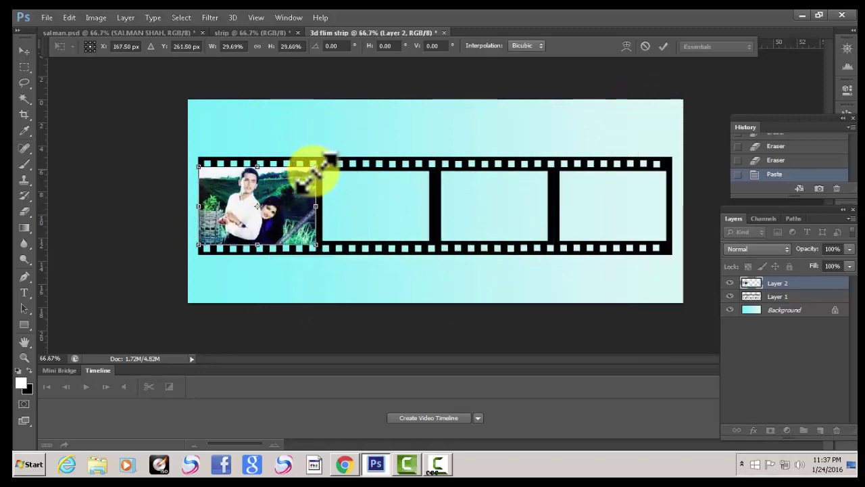
left_click_drag(316, 165, 309, 173)
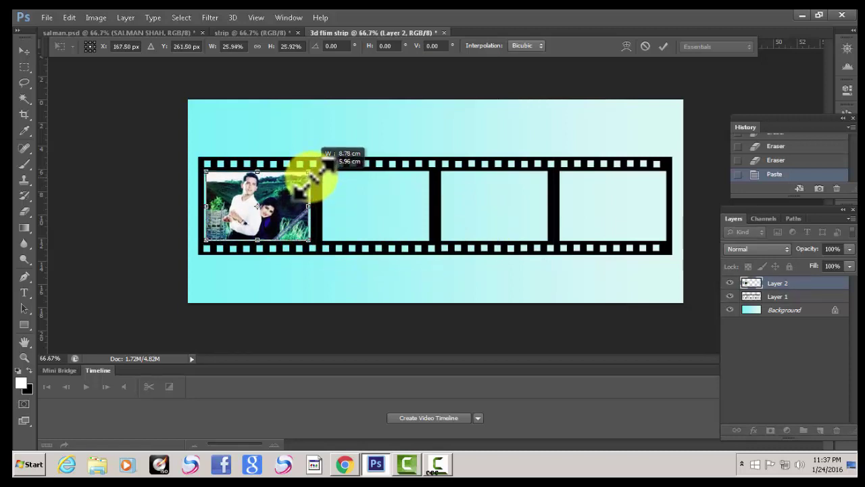
left_click_drag(309, 173, 312, 170)
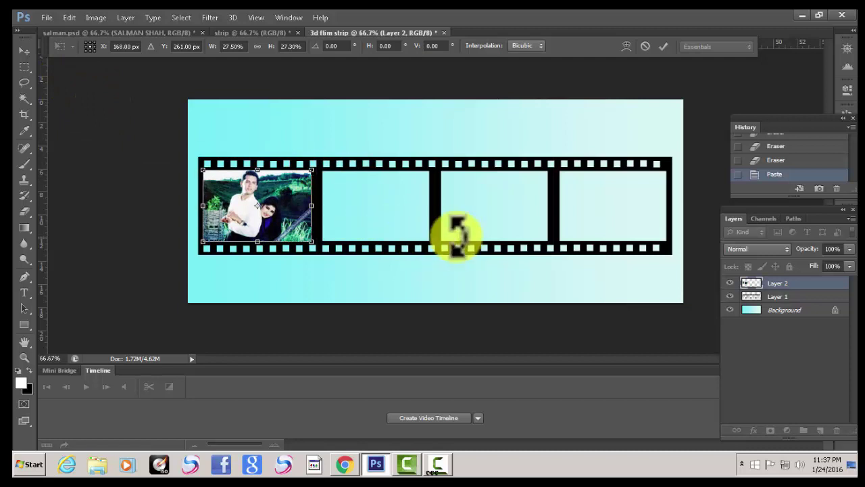
key("Return")
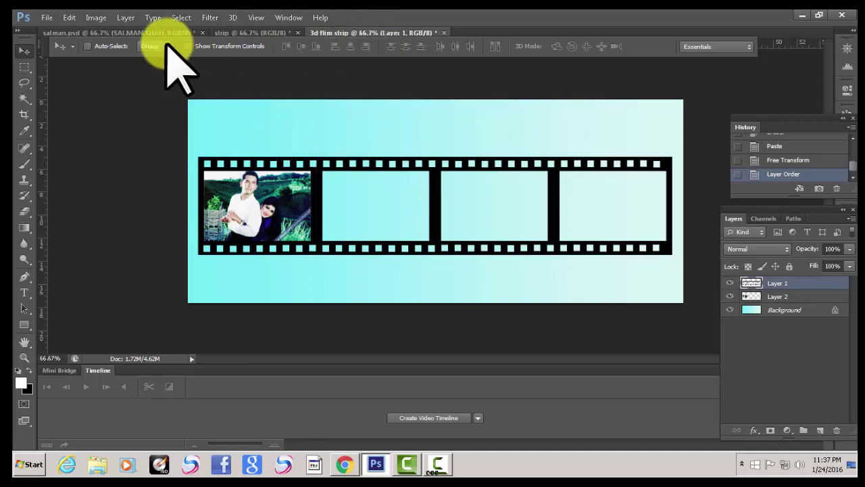
left_click(48, 18)
left_click(54, 40)
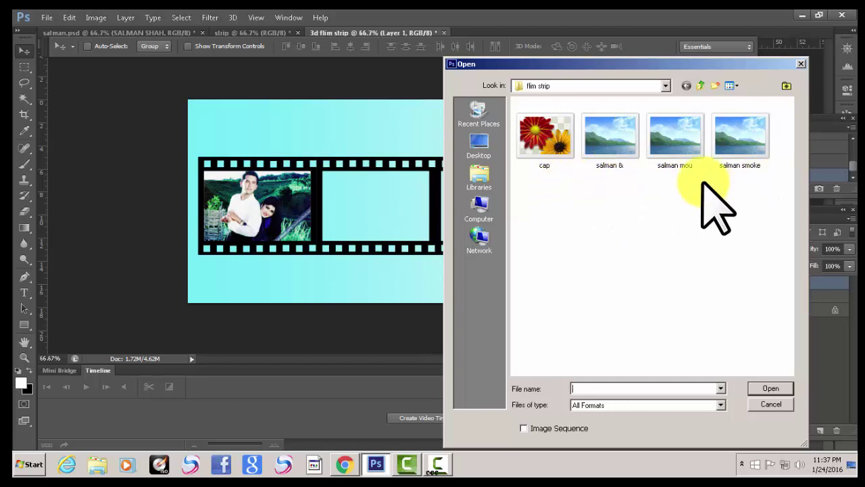
Open salman &.jpg, copy the whole image, and switch back to 3d flim strip
left_click(608, 142)
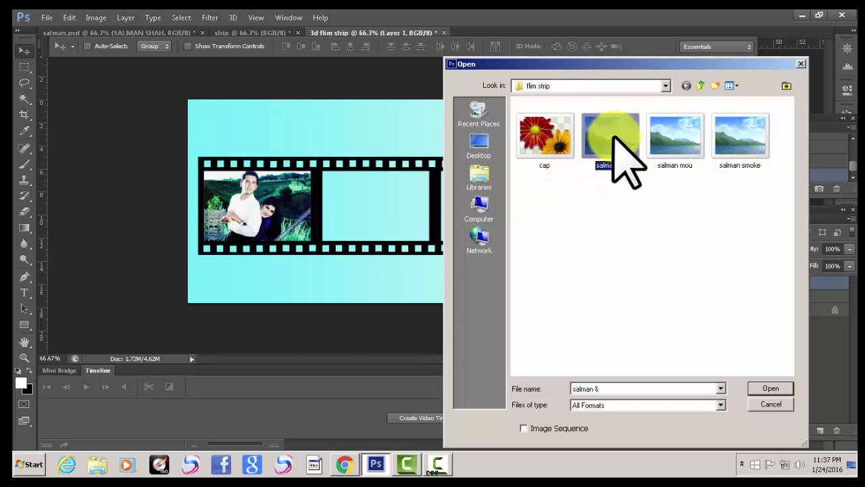
left_click(769, 390)
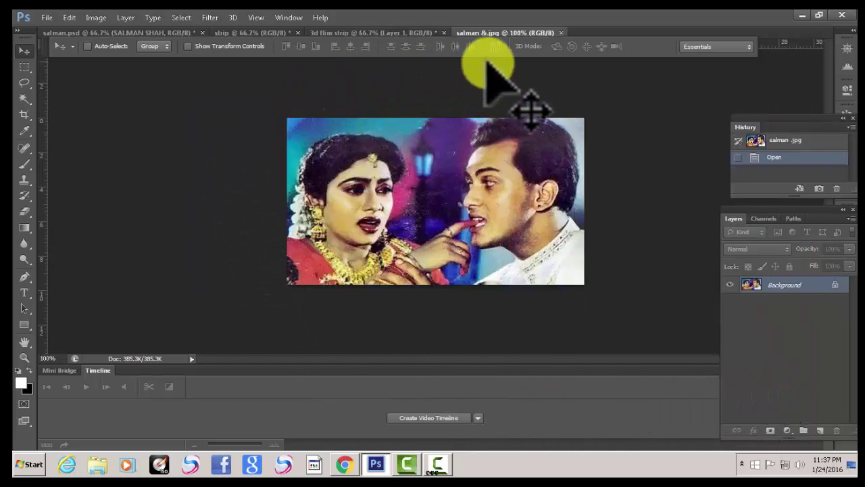
left_click(187, 16)
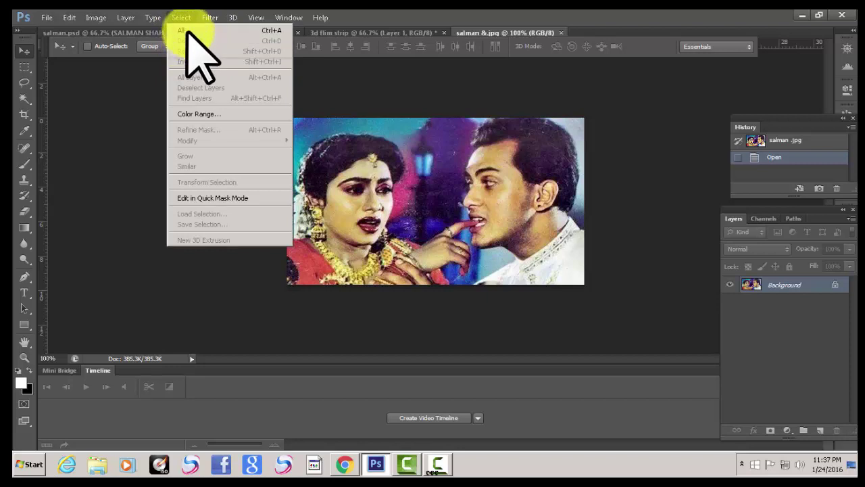
left_click(187, 32)
left_click(69, 17)
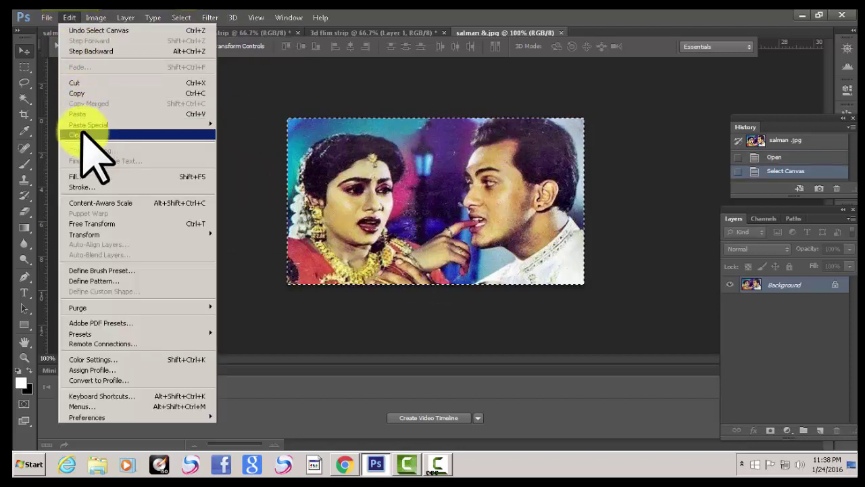
left_click(74, 91)
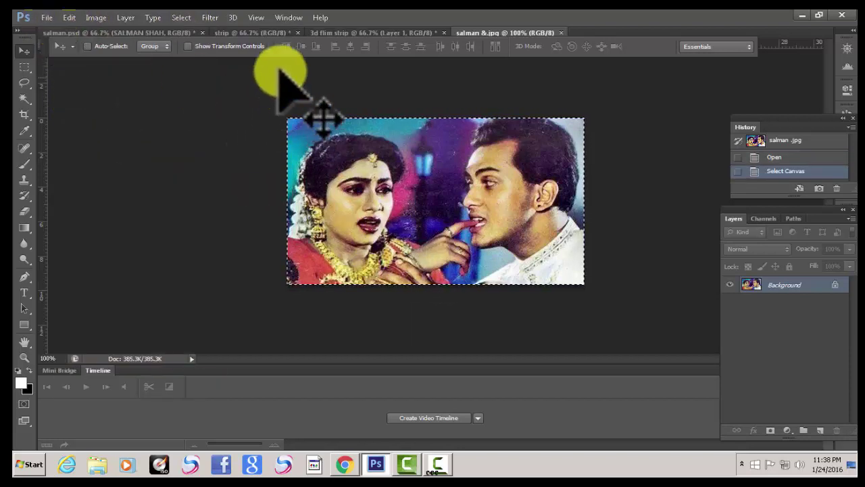
left_click(351, 32)
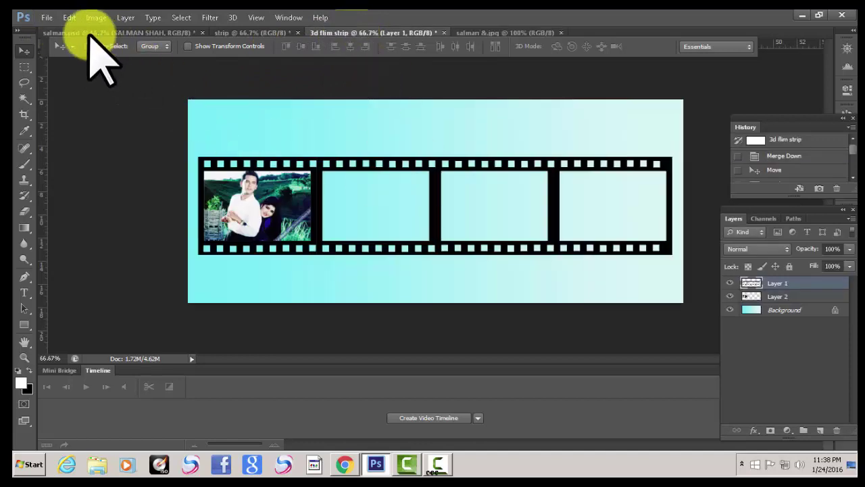
left_click(69, 17)
Paste the photo as Layer 3, fit it to the second frame, and move the strip layer above it
left_click(75, 114)
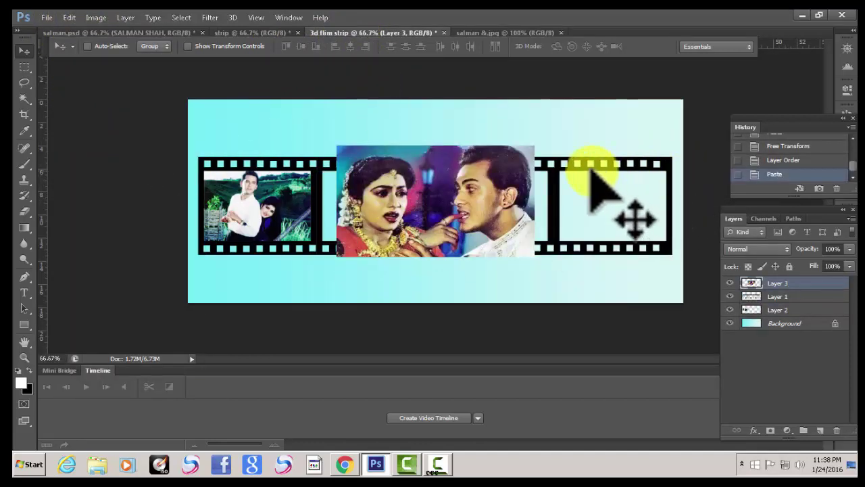
key("ctrl+t")
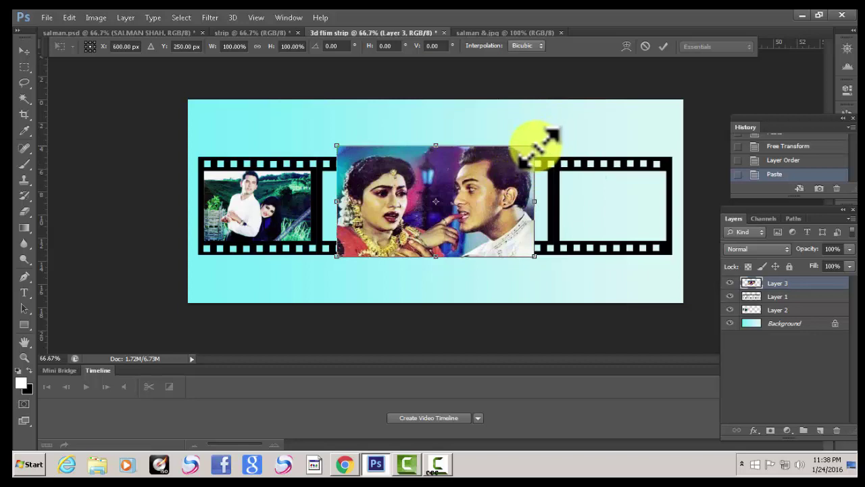
mouse_move(534, 145)
left_mouse_down()
mouse_move(490, 177)
mouse_move(411, 203)
mouse_move(409, 196)
left_mouse_up()
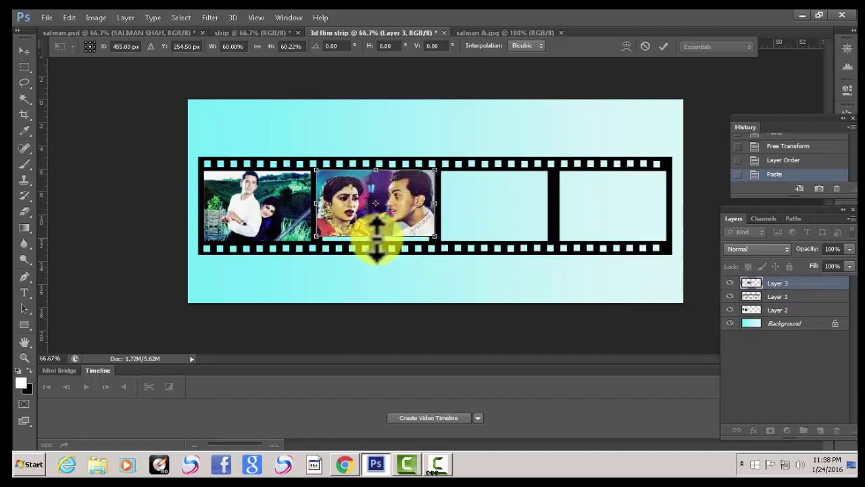
left_click_drag(376, 237, 377, 241)
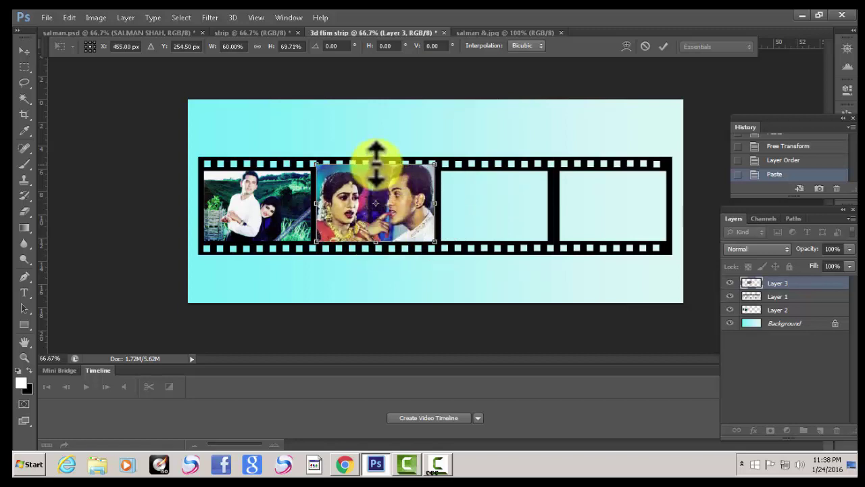
left_click_drag(376, 163, 376, 170)
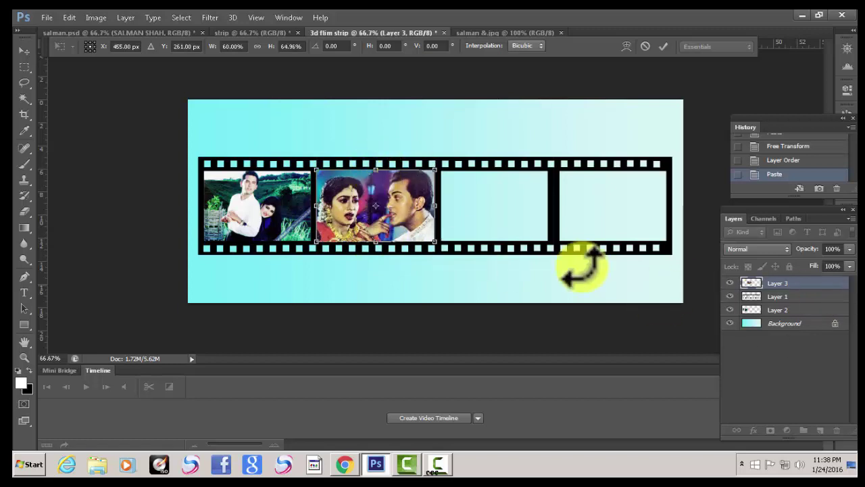
key("Return")
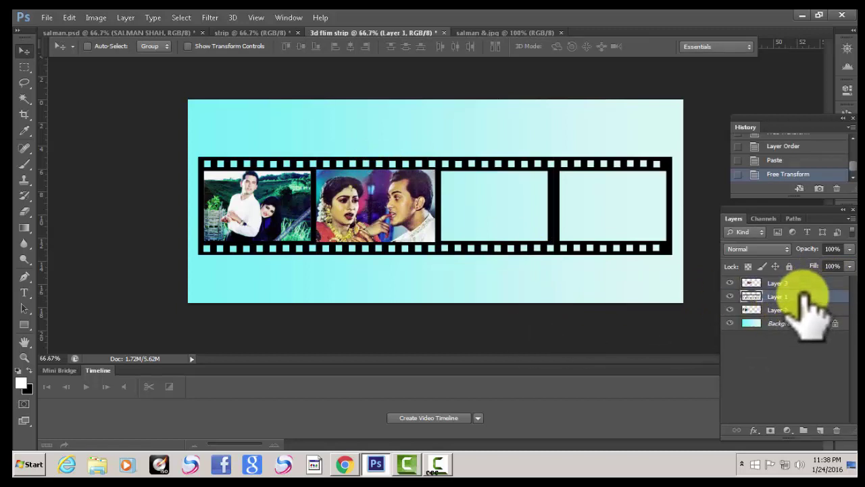
mouse_move(802, 296)
left_mouse_down()
mouse_move(797, 272)
mouse_move(798, 280)
left_mouse_up()
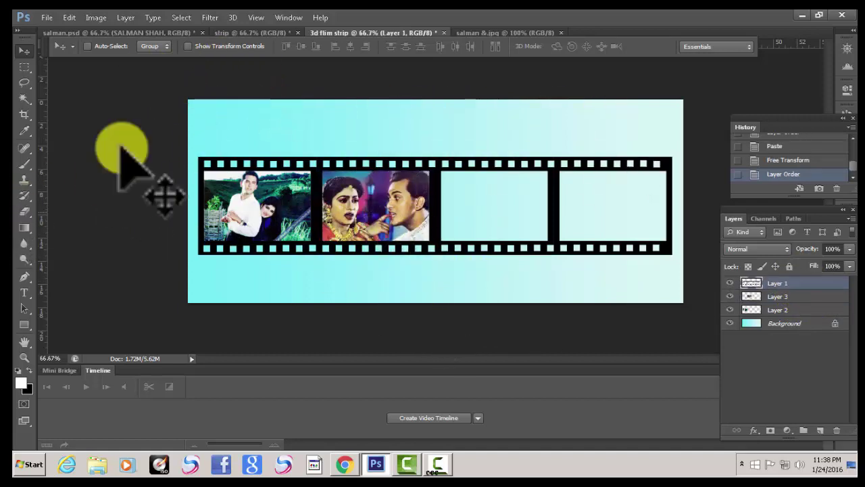
Open cap.png from the flim strip folder
left_click(47, 17)
left_click(58, 40)
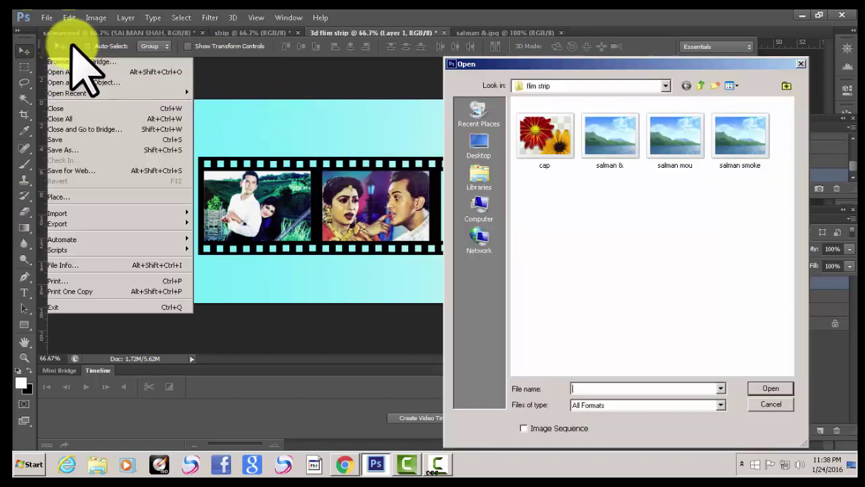
left_click(547, 139)
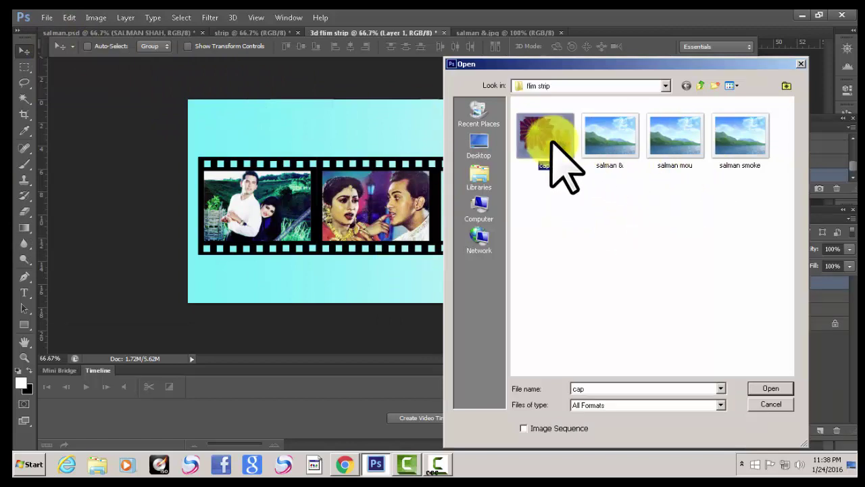
left_click(770, 388)
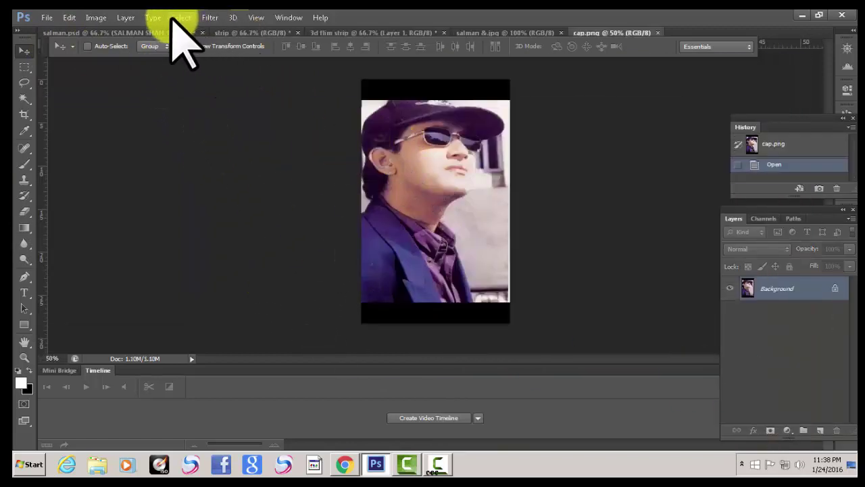
Copy the whole cap.png image and close it, returning to the film strip
left_click(181, 17)
left_click(195, 31)
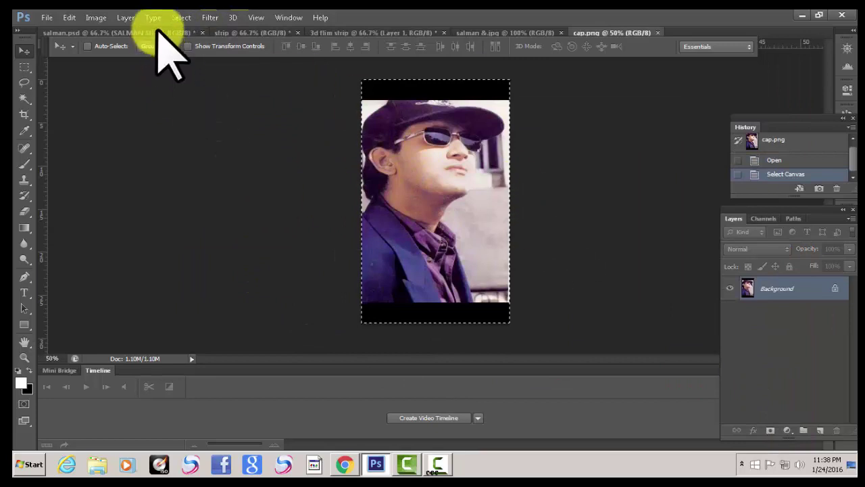
left_click(69, 17)
left_click(77, 93)
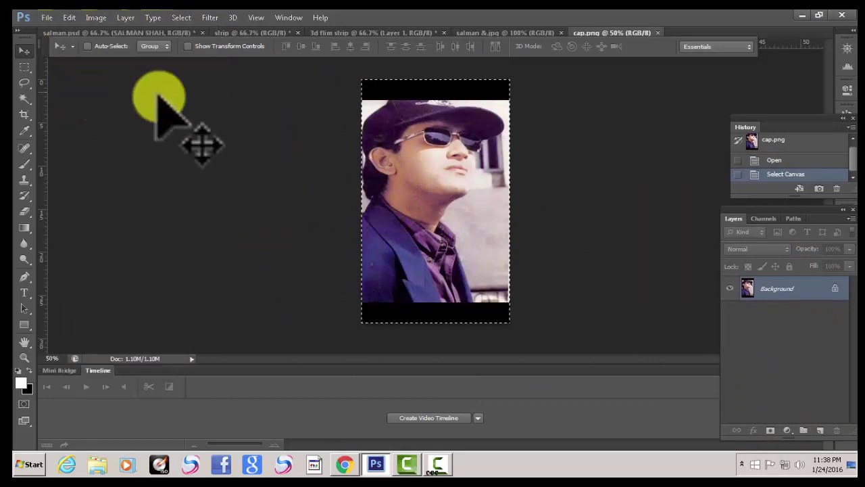
left_click(655, 33)
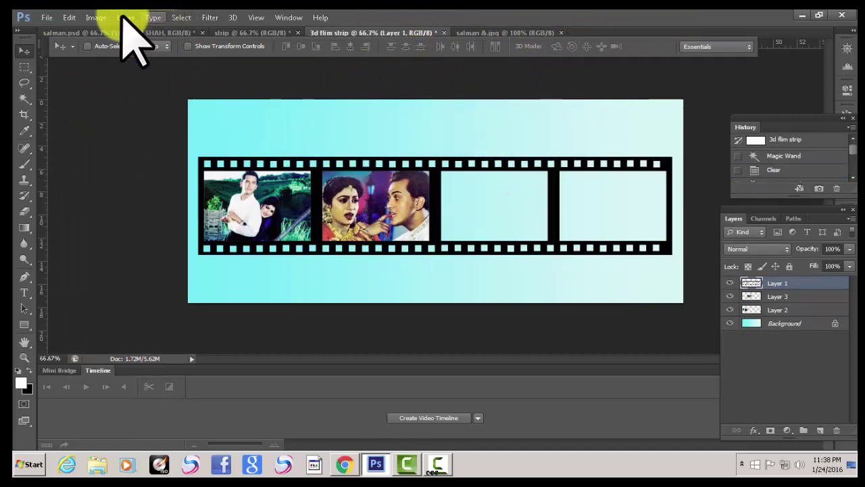
left_click(68, 17)
Paste the cap photo as Layer 4 and scale it to fit the third film frame
left_click(87, 114)
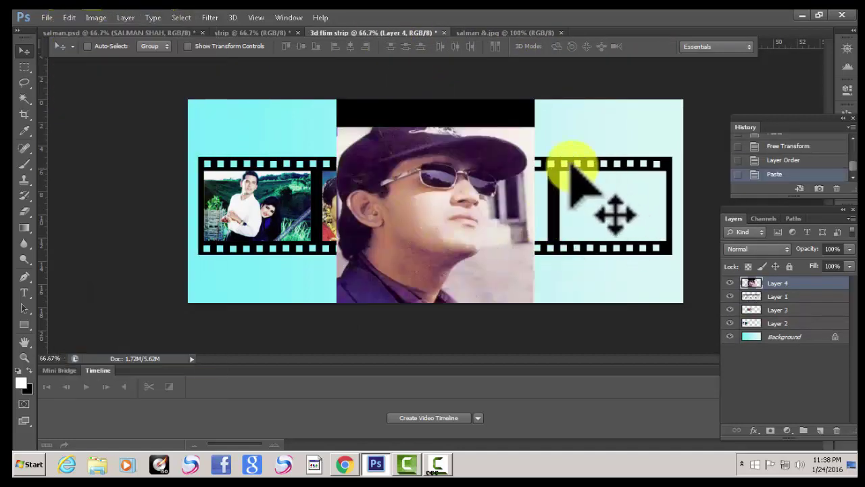
key("ctrl+t")
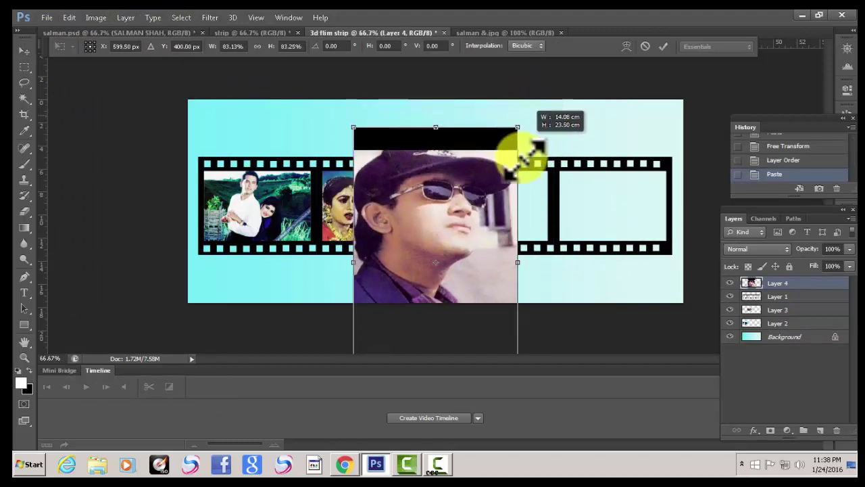
left_click_drag(534, 100, 471, 203)
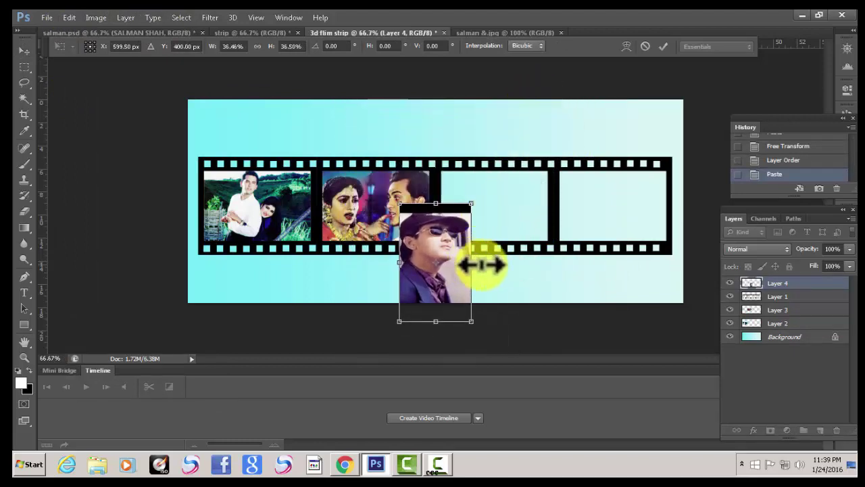
mouse_move(471, 262)
left_mouse_down()
mouse_move(498, 262)
mouse_move(505, 205)
left_mouse_up()
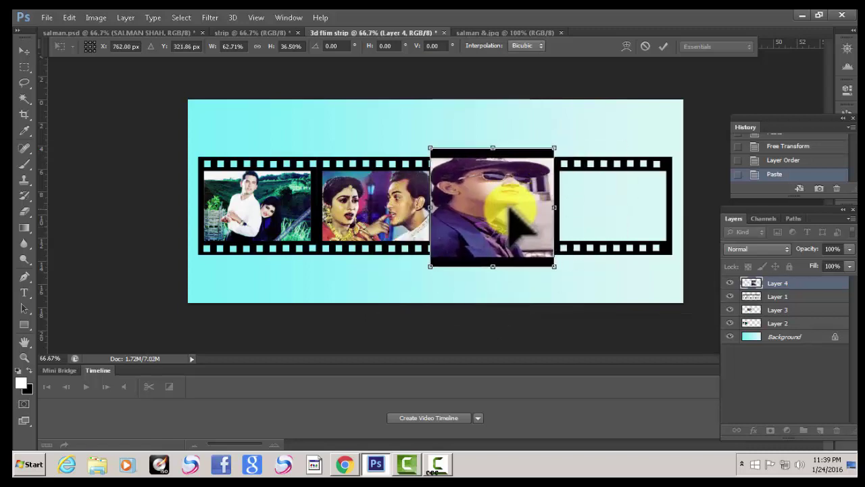
left_click_drag(554, 148, 544, 166)
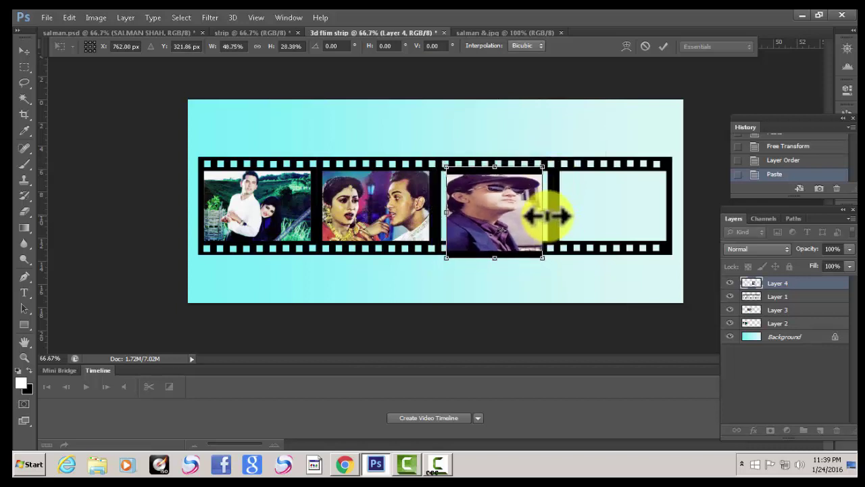
left_click_drag(548, 213, 556, 214)
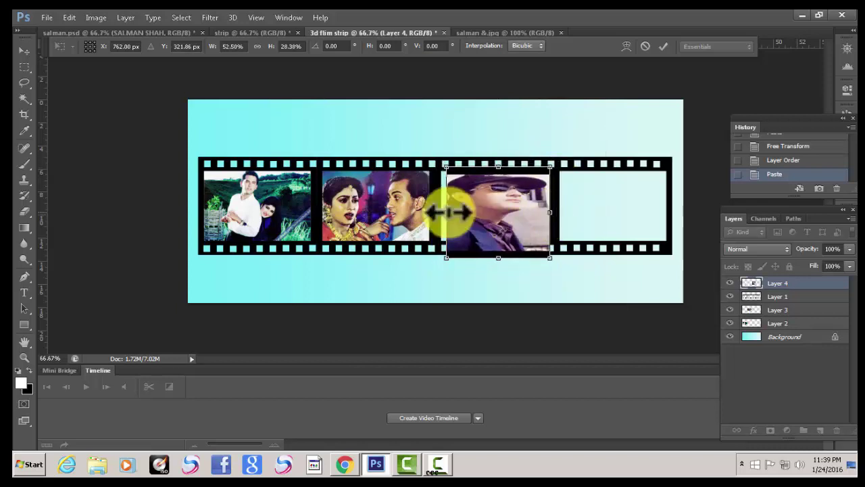
left_click_drag(446, 213, 440, 212)
left_click_drag(497, 256, 495, 241)
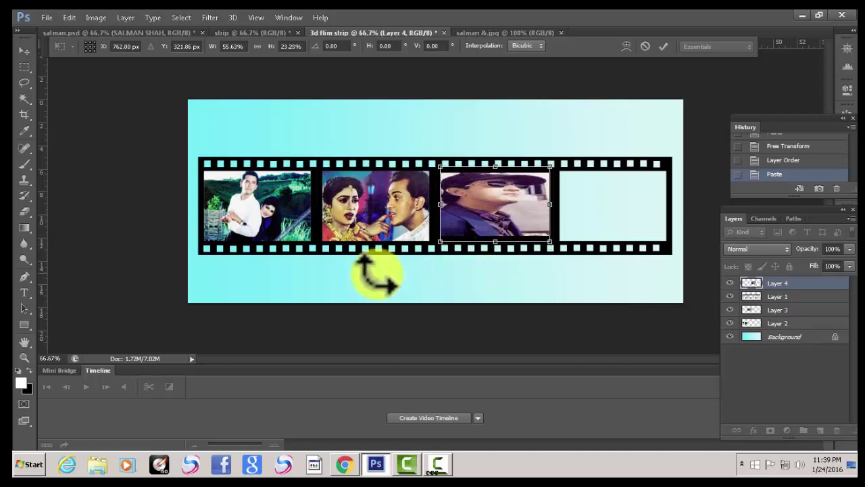
key("Return")
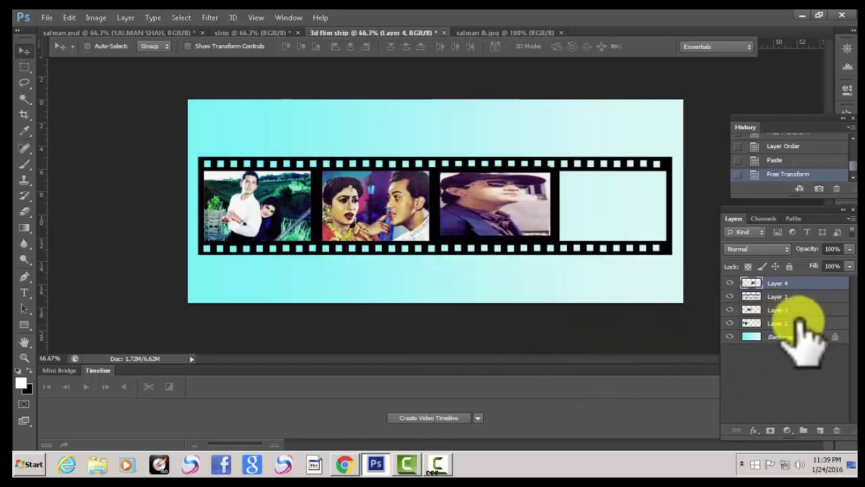
Move the strip layer above Layer 4 and nudge the photo into place with arrow keys
mouse_move(799, 292)
left_mouse_down()
mouse_move(790, 267)
mouse_move(792, 281)
left_mouse_up()
key("Down")
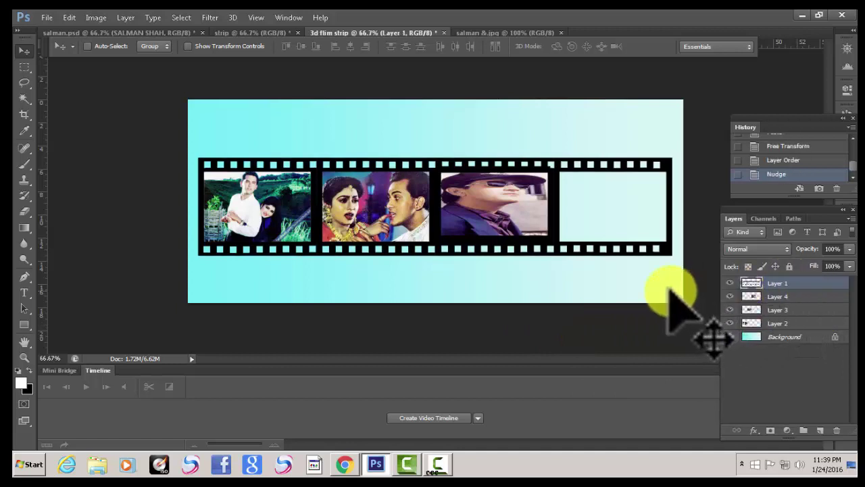
key("Down")
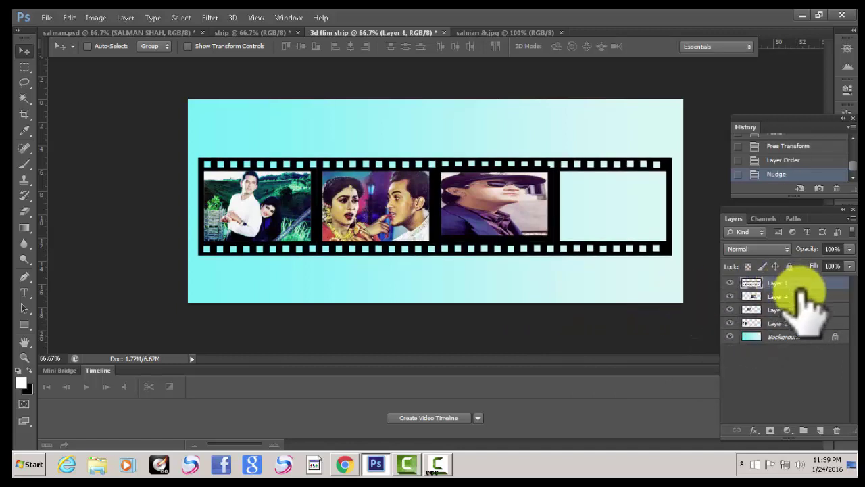
left_click(804, 297)
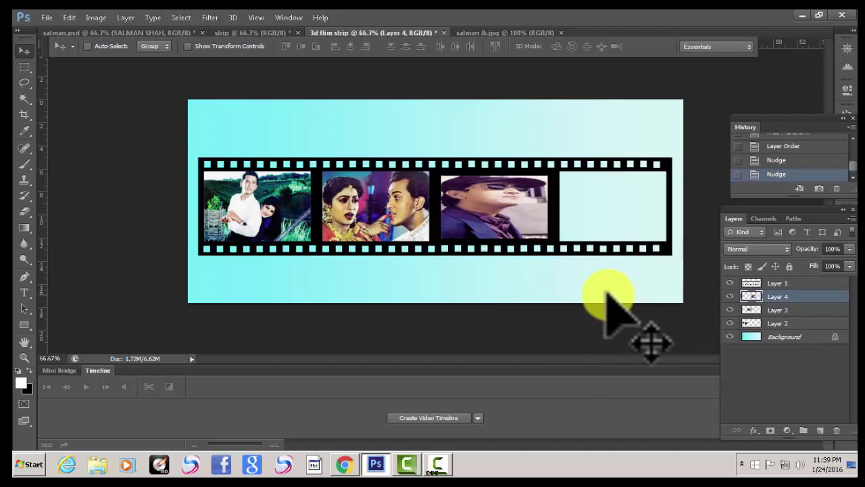
key("Left")
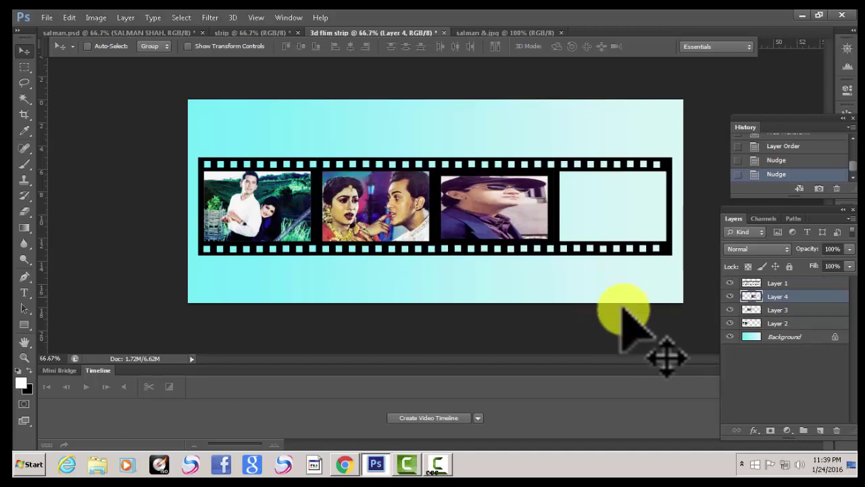
Open salman smoke.jpg, the photo of the man in round glasses
left_click(46, 17)
left_click(54, 31)
left_click(548, 145)
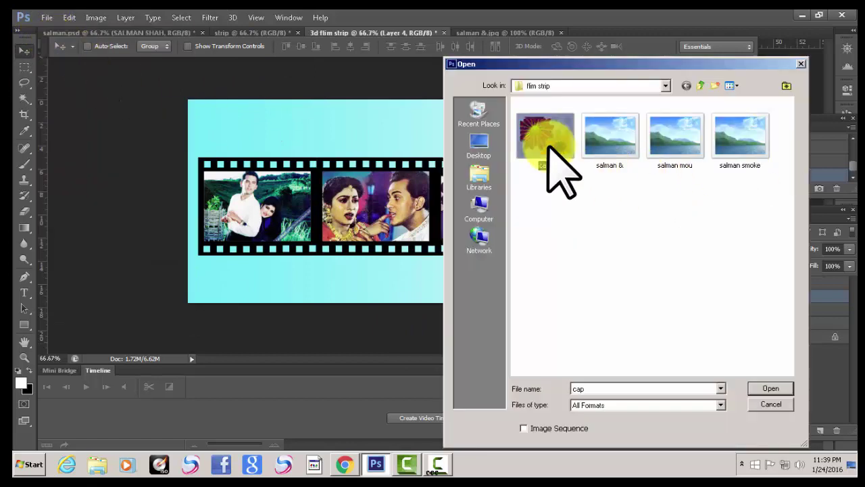
left_click(603, 143)
left_click(741, 135)
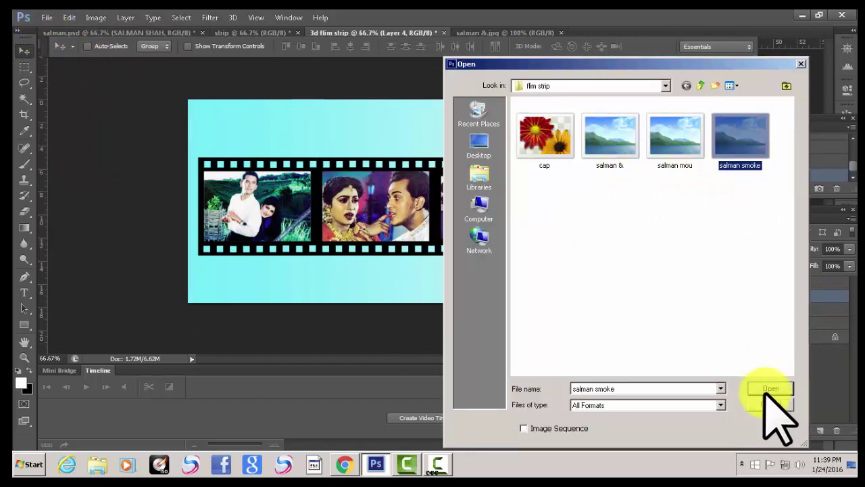
left_click(771, 388)
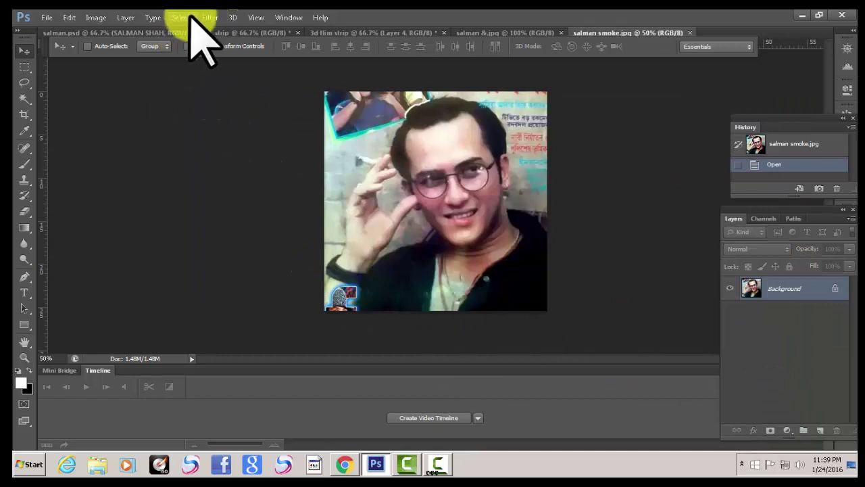
Select all of salman smoke.jpg, copy it, and close its tab
left_click(182, 17)
left_click(192, 30)
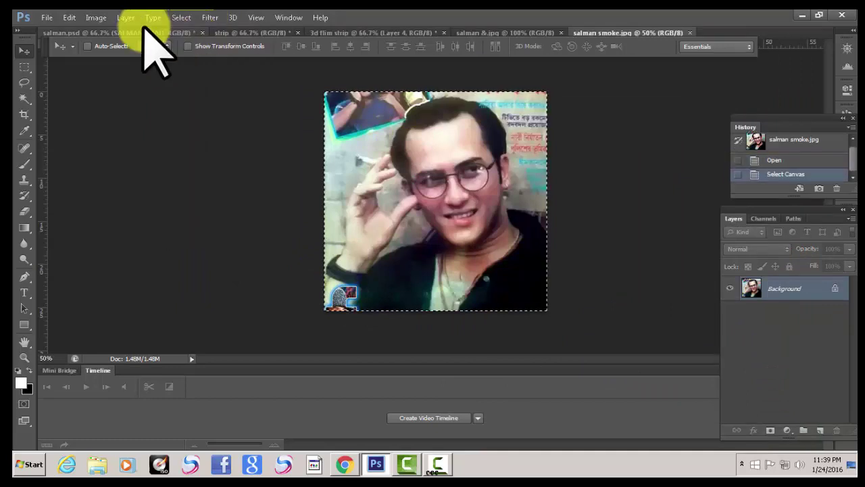
left_click(69, 17)
left_click(106, 90)
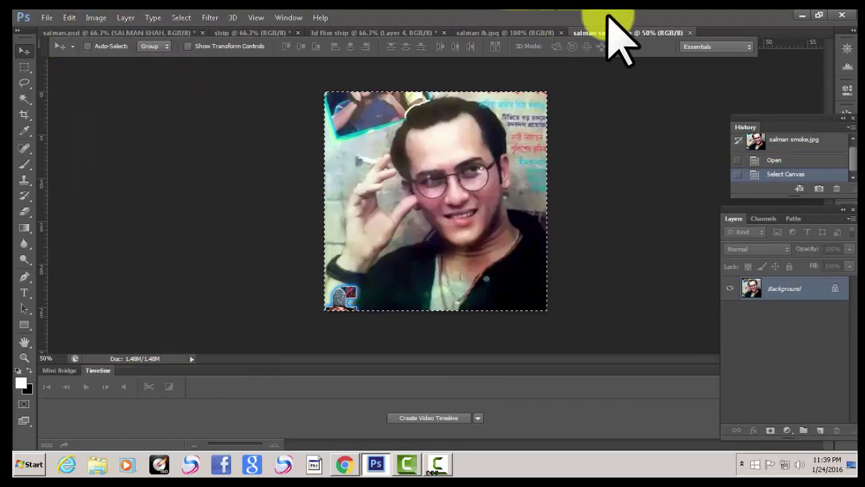
left_click(688, 32)
Paste the glasses photo as a new layer and scale it to fill the empty fourth film frame
left_click(69, 17)
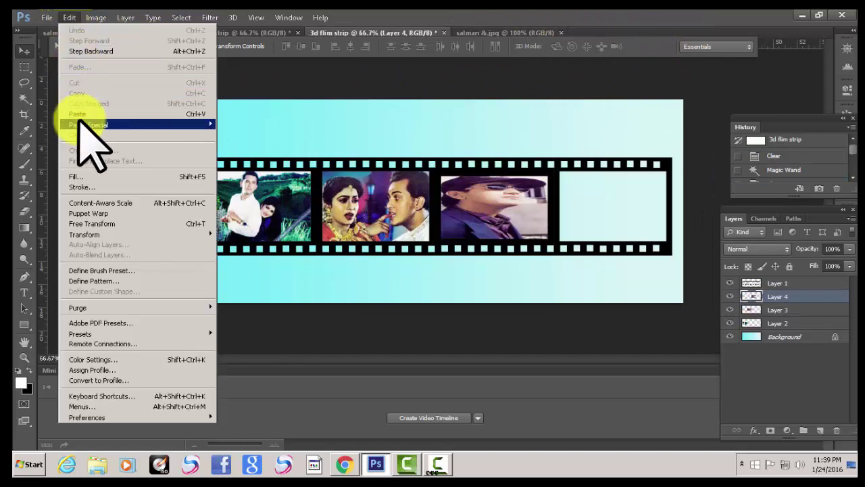
left_click(91, 120)
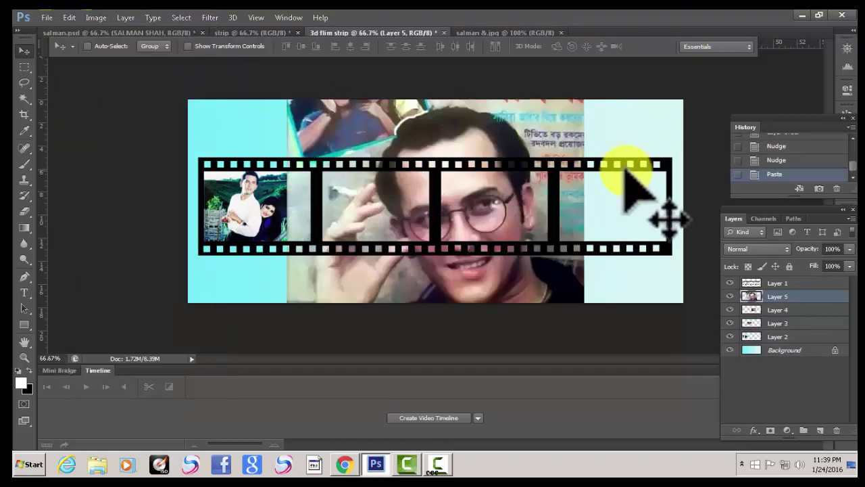
key("ctrl+t")
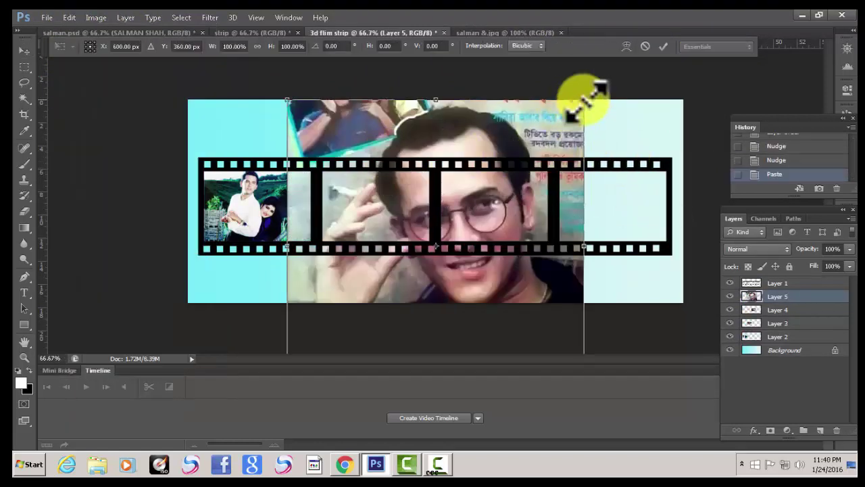
left_click_drag(584, 101, 521, 233)
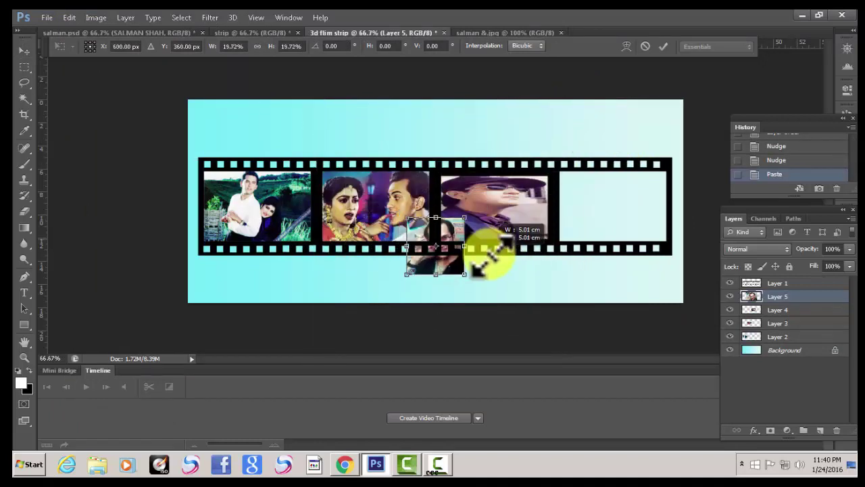
left_click_drag(456, 225, 628, 186)
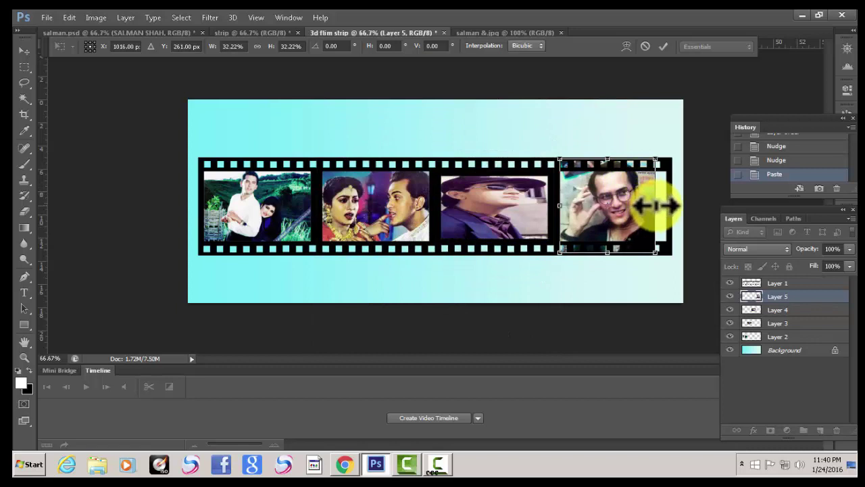
left_click_drag(655, 205, 671, 206)
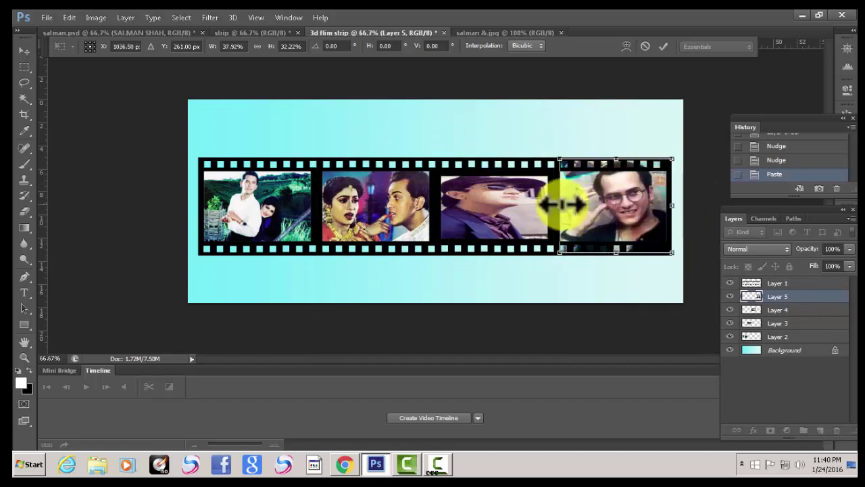
left_click_drag(559, 205, 557, 205)
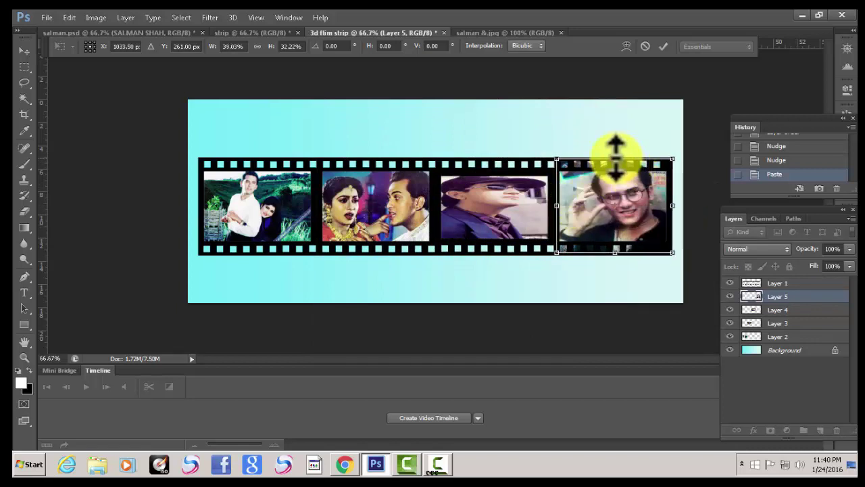
left_click_drag(615, 159, 615, 164)
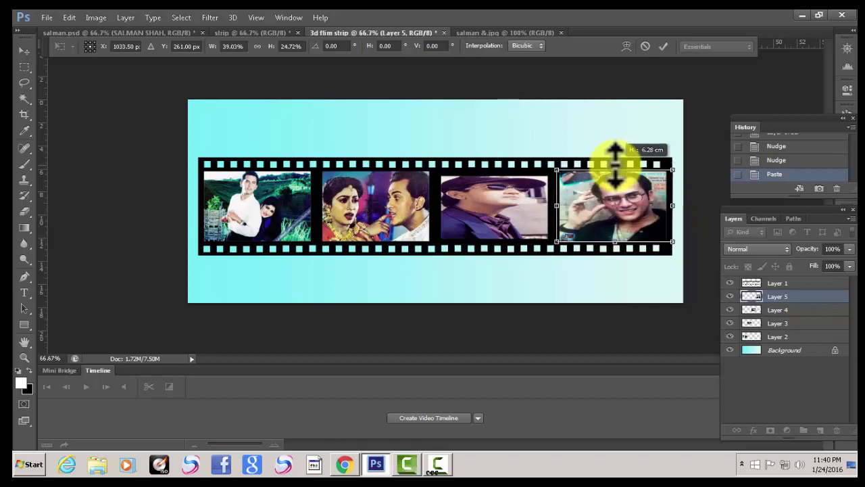
key("Return")
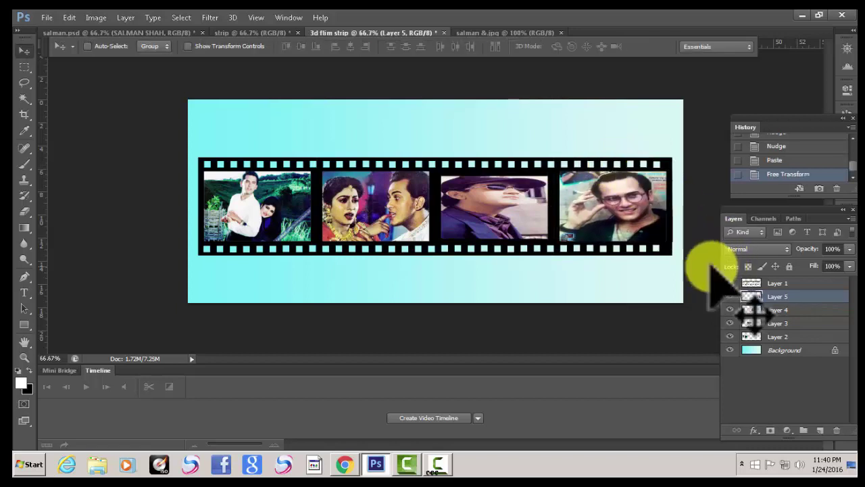
Nudge the fourth photo up slightly into place
key("Up")
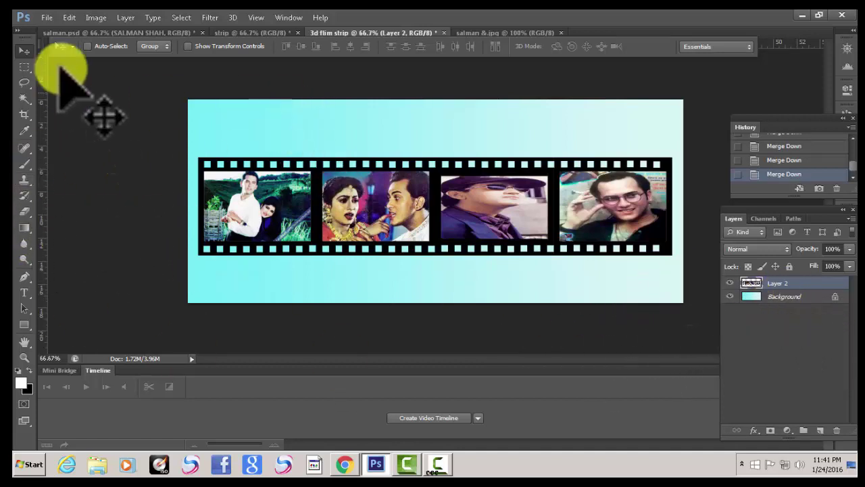
Warp the film strip with the Flag preset at 50% bend and apply it
left_click(70, 17)
mouse_move(84, 234)
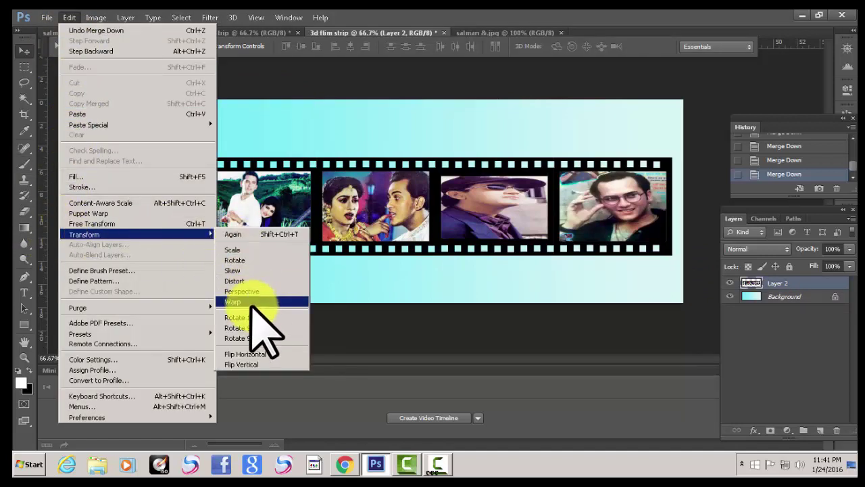
left_click(251, 303)
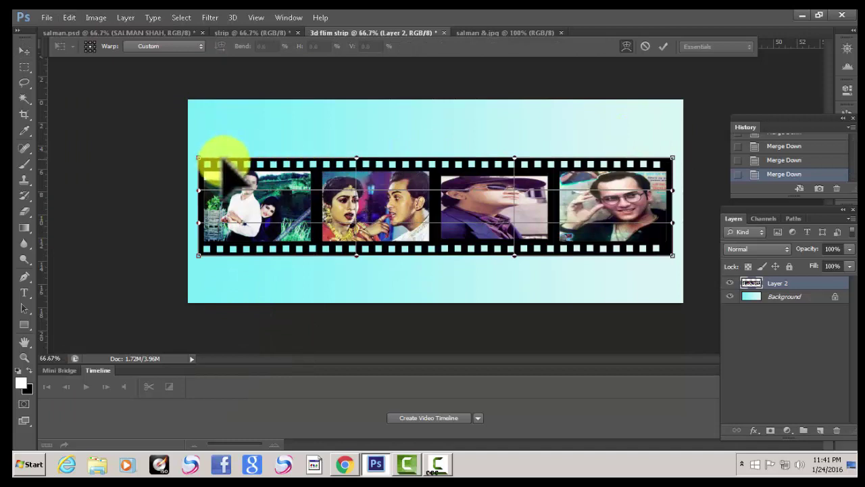
mouse_move(199, 157)
left_mouse_down()
mouse_move(199, 150)
mouse_move(198, 161)
left_mouse_up()
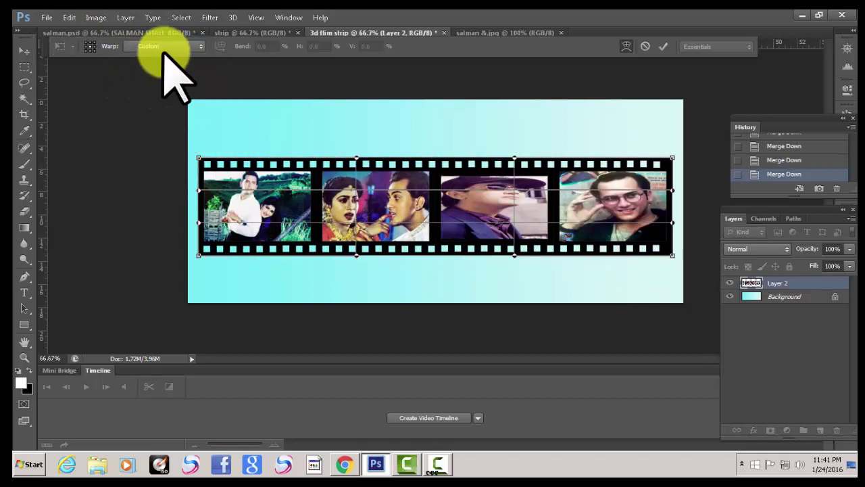
left_click(200, 46)
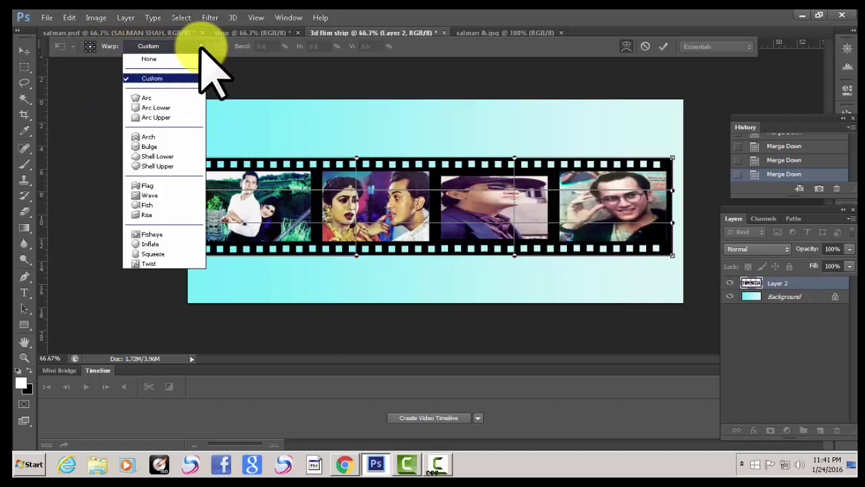
left_click(156, 186)
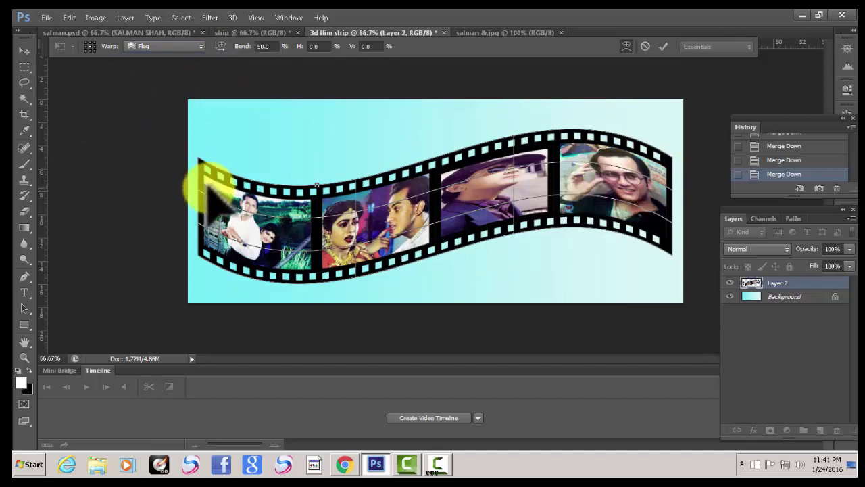
left_click(25, 50)
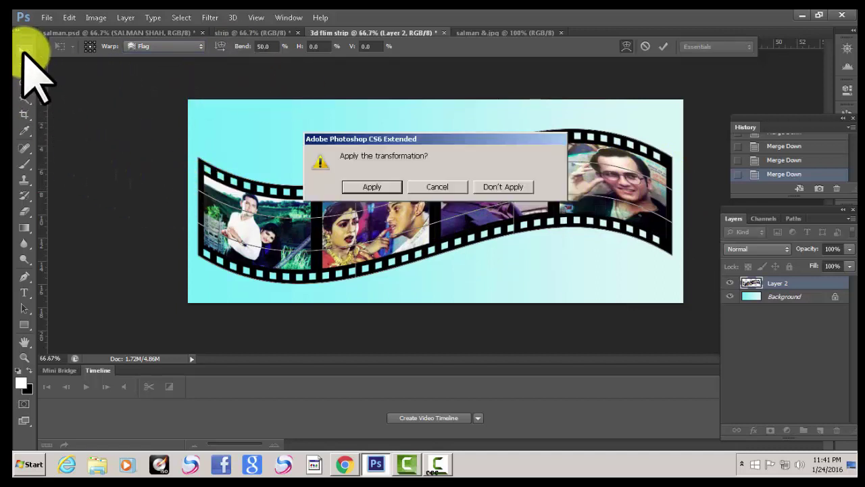
left_click(370, 187)
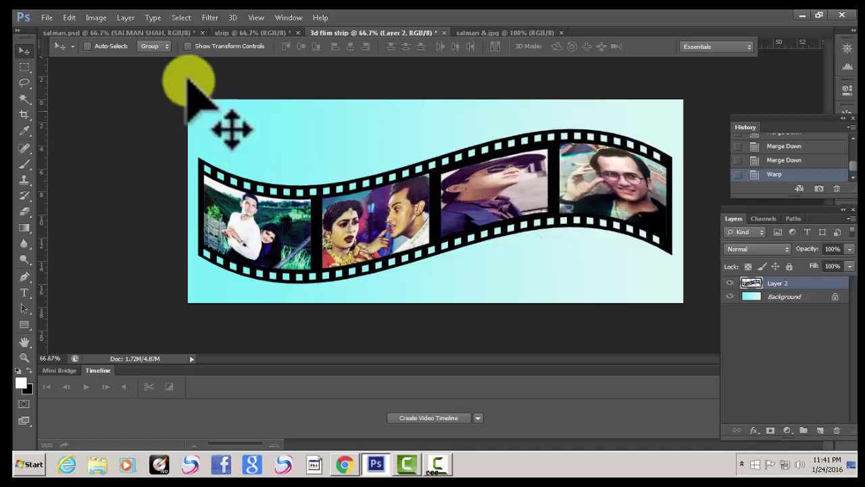
Free-transform the wavy strip into perspective, enlarging its left end and tapering the right
left_click(70, 18)
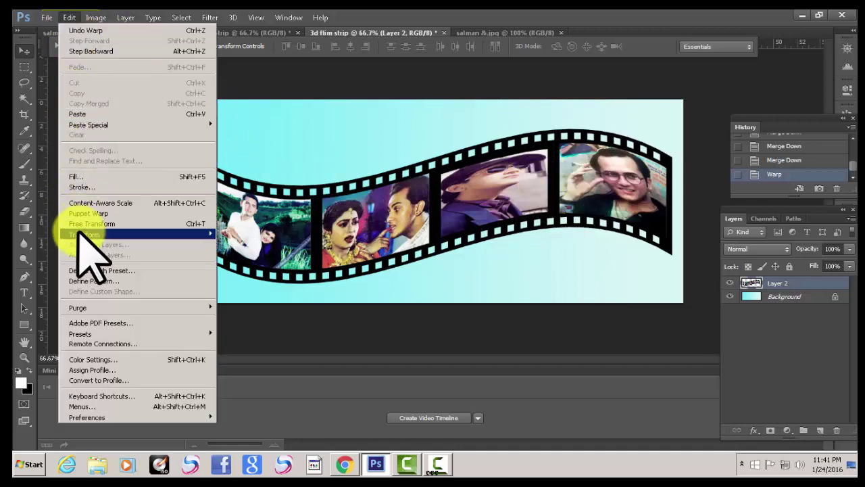
mouse_move(139, 234)
left_click(254, 292)
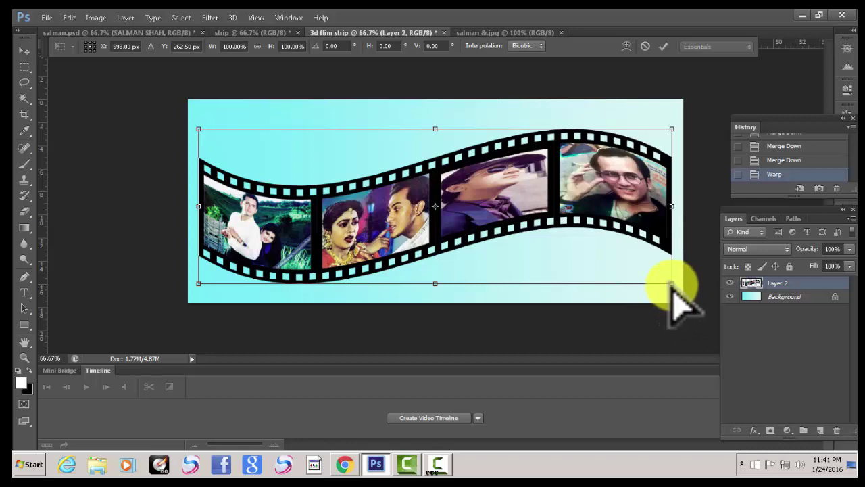
mouse_move(671, 284)
left_mouse_down()
mouse_move(669, 243)
mouse_move(649, 251)
mouse_move(653, 258)
mouse_move(646, 245)
left_mouse_up()
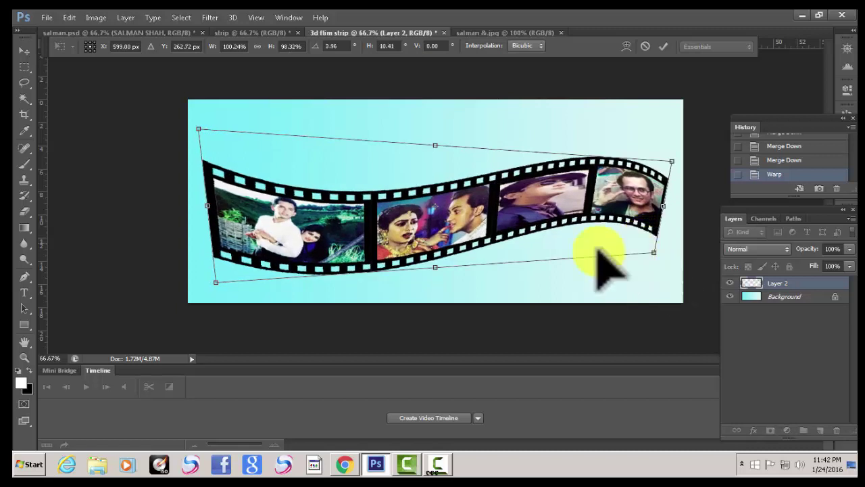
left_click_drag(206, 129, 224, 130)
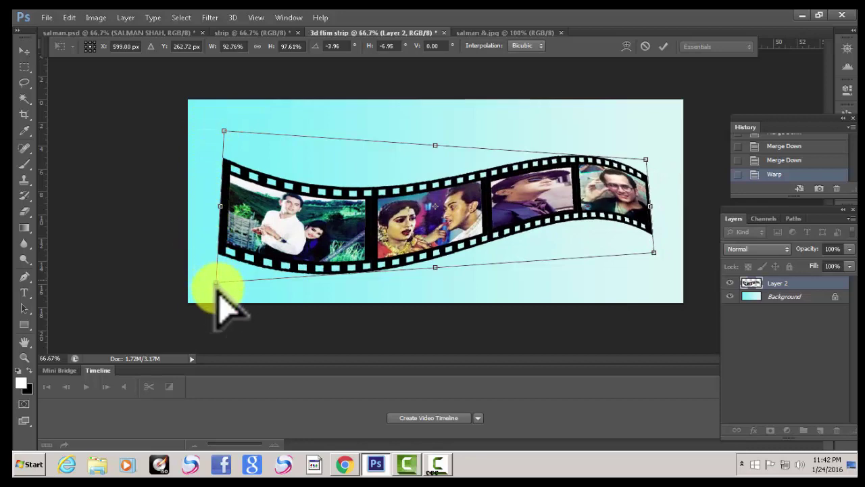
left_click_drag(216, 284, 215, 308)
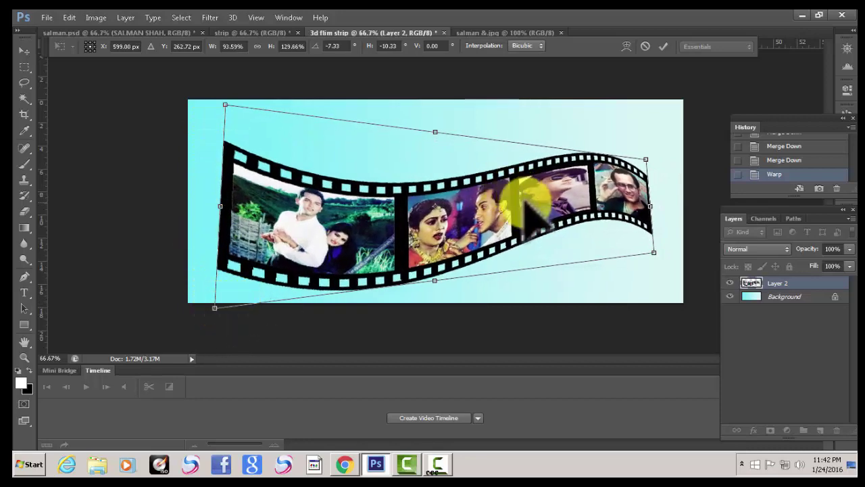
left_click_drag(524, 199, 534, 184)
left_click_drag(236, 93, 233, 82)
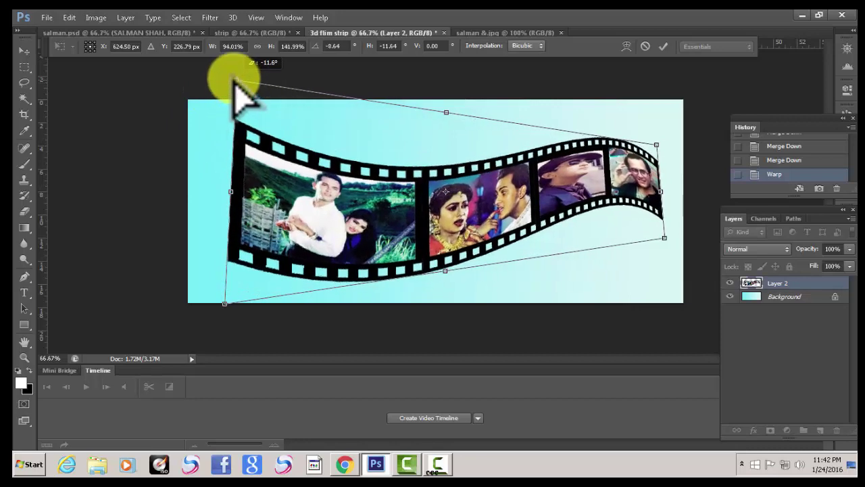
mouse_move(561, 200)
left_mouse_down()
mouse_move(535, 186)
mouse_move(545, 184)
left_mouse_up()
left_click_drag(211, 293, 212, 308)
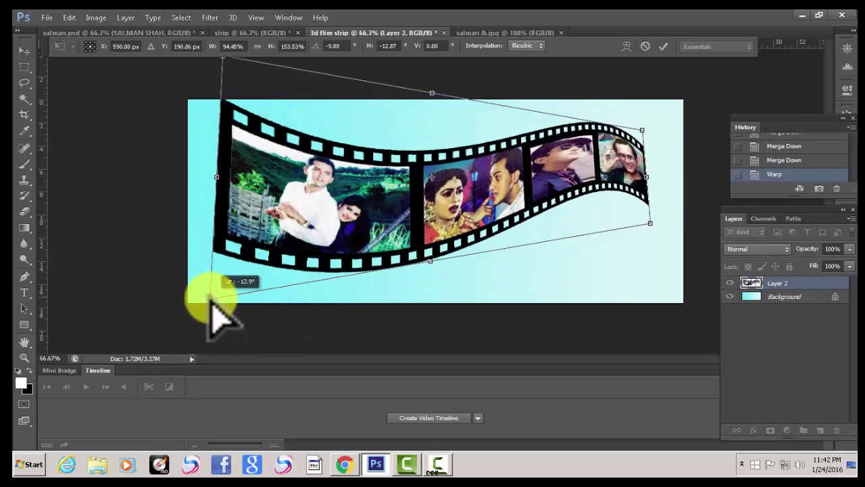
left_click_drag(364, 211, 371, 216)
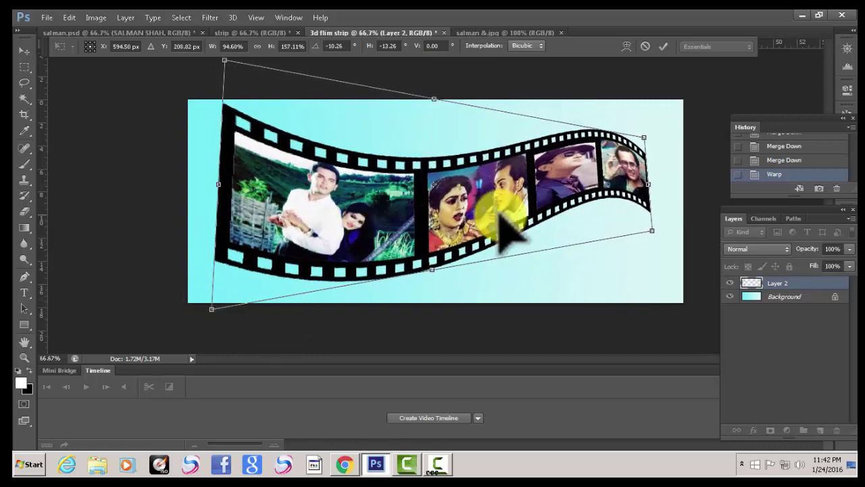
left_click_drag(648, 192, 650, 133)
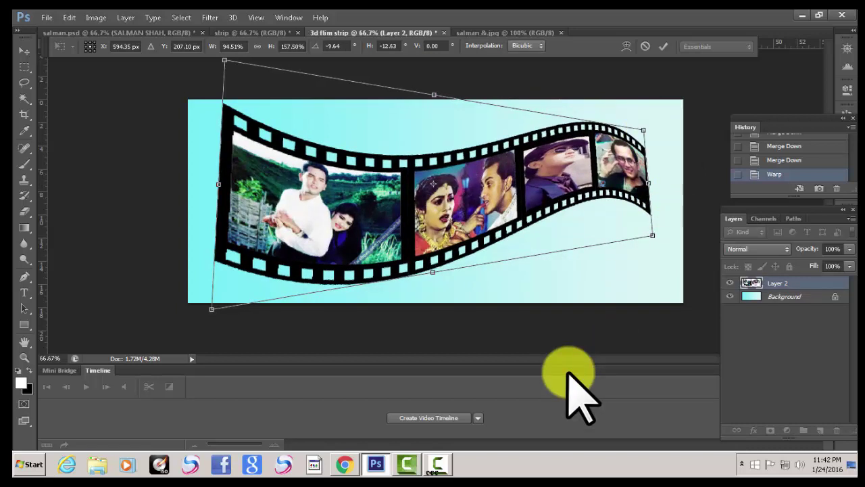
key("Return")
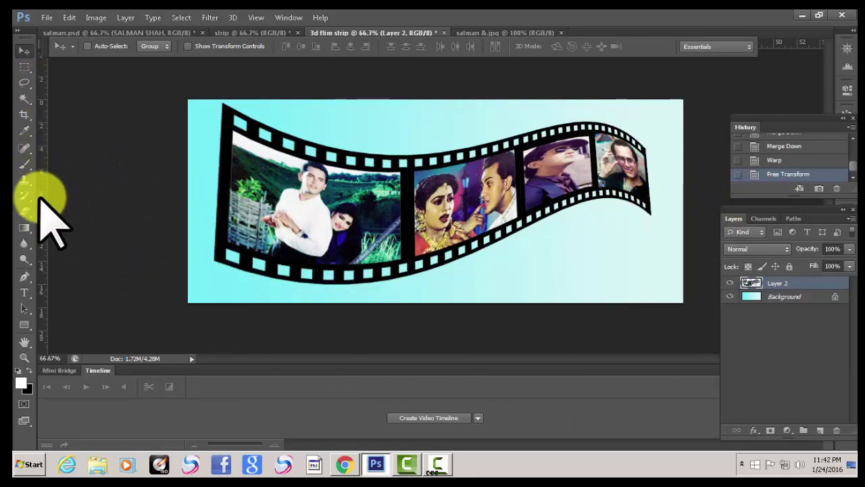
Pick a brush preset with black as the painting colour, undoing a test stroke
left_click(24, 161)
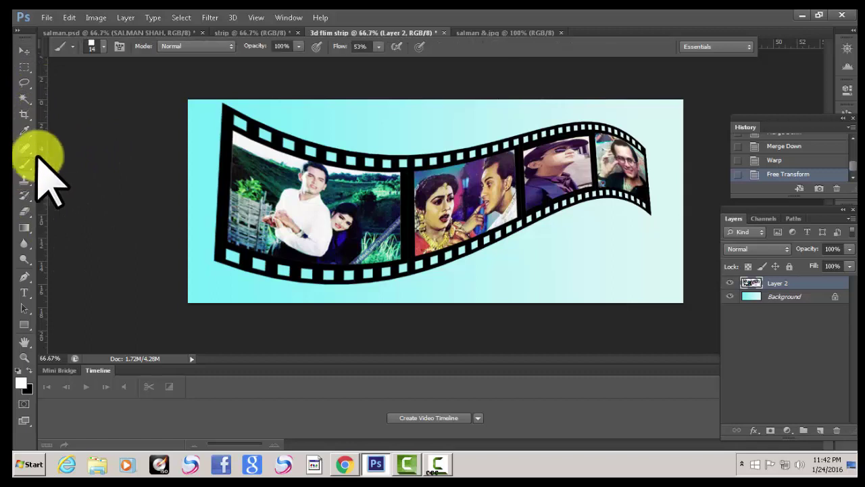
left_click(103, 46)
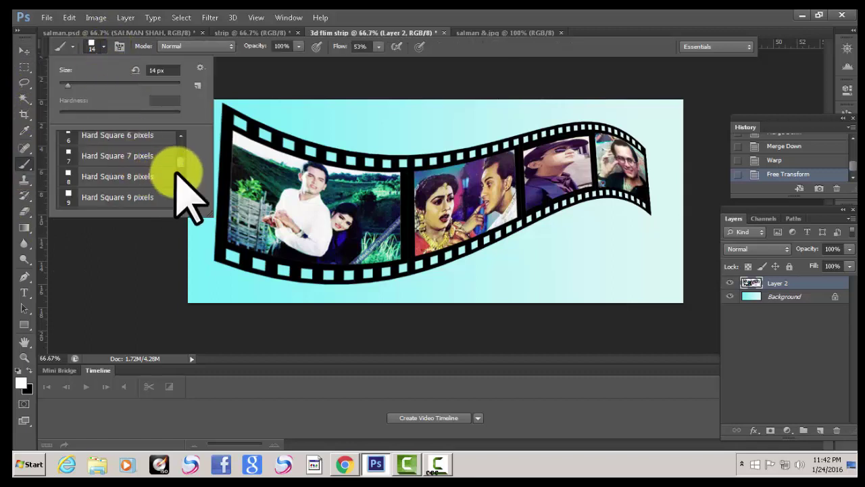
scroll(185, 192, "down", 10)
scroll(179, 169, "down", 5)
scroll(180, 173, "down", 5)
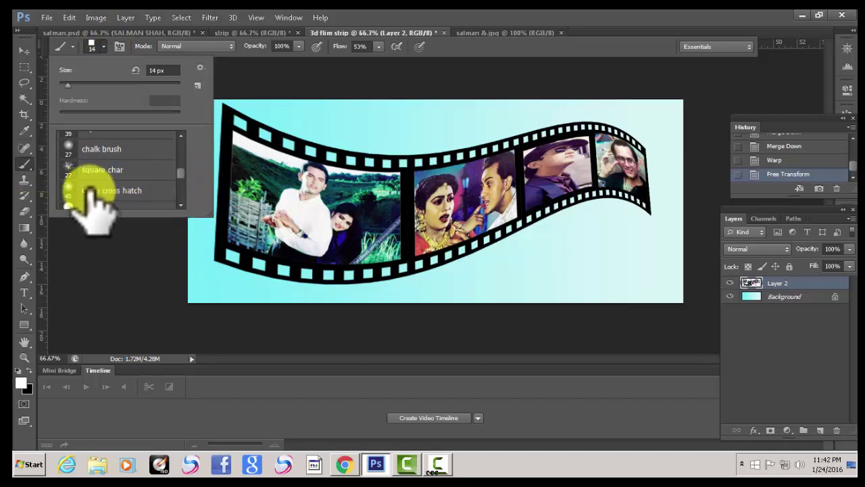
left_click(119, 264)
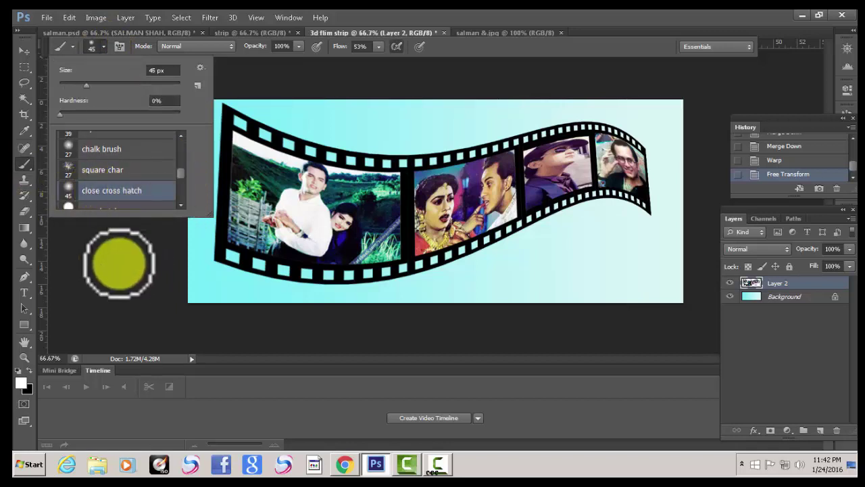
left_click(107, 274)
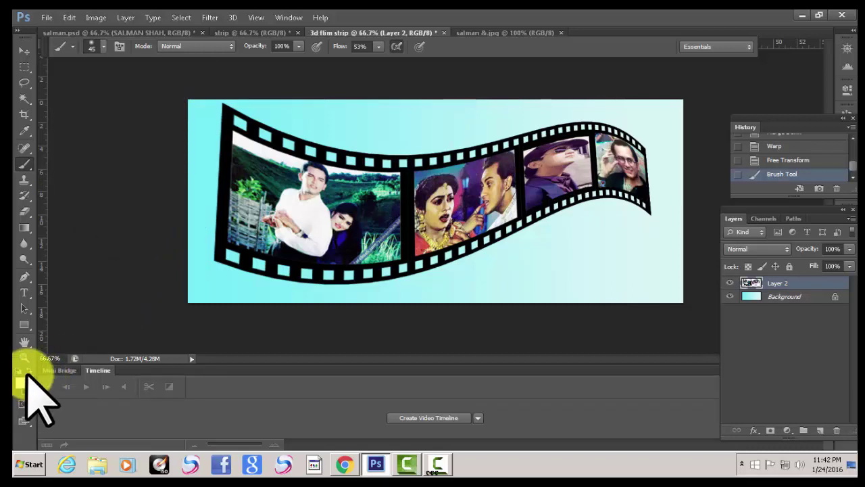
left_click_drag(224, 197, 196, 196)
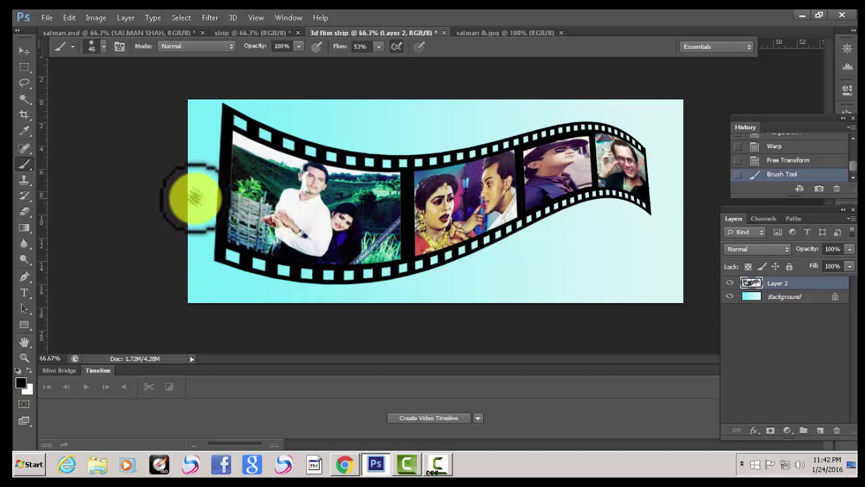
left_click_drag(195, 197, 205, 211)
key("ctrl+z")
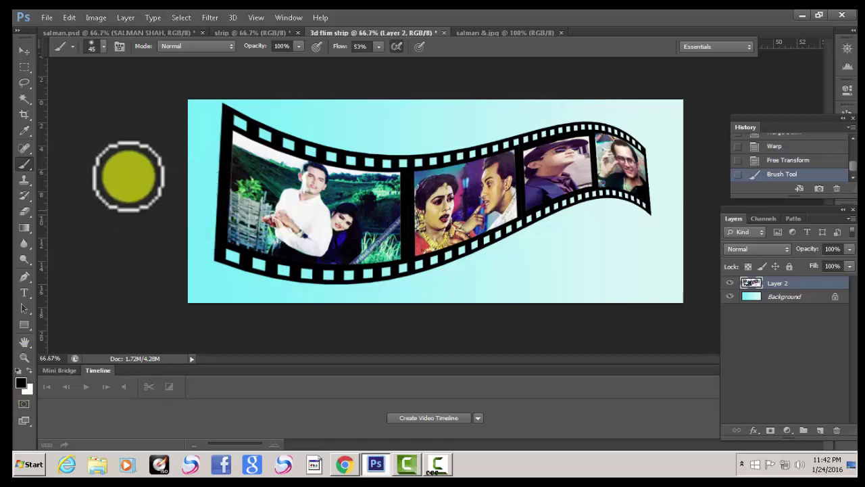
Switch to a soft round brush about 101 px and paint a dark shadow beneath the strip
left_click(95, 46)
left_click_drag(178, 179, 183, 209)
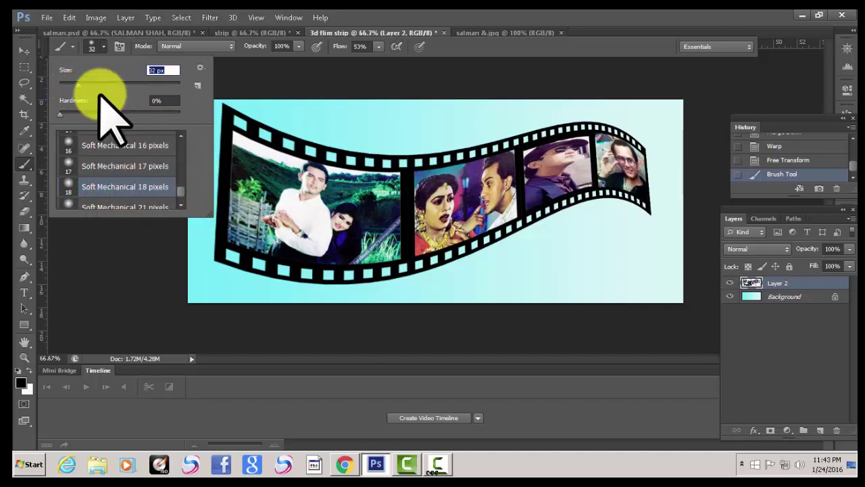
left_click(77, 84)
left_click_drag(77, 84, 119, 84)
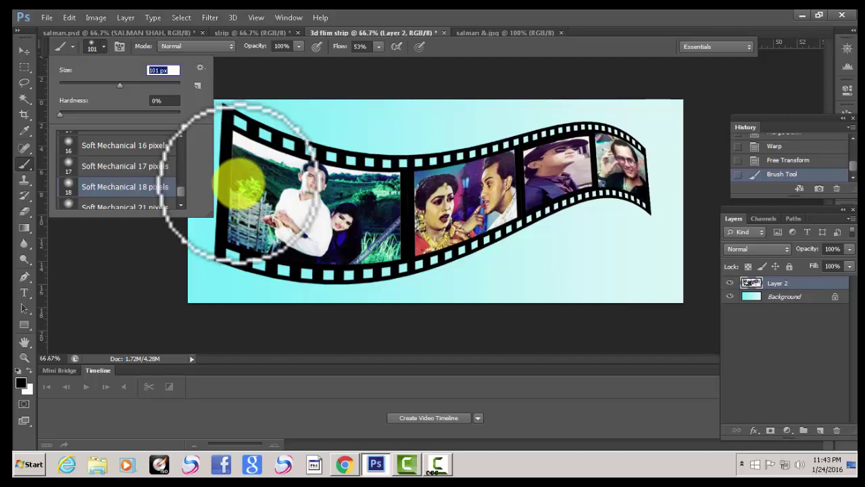
left_click(112, 49)
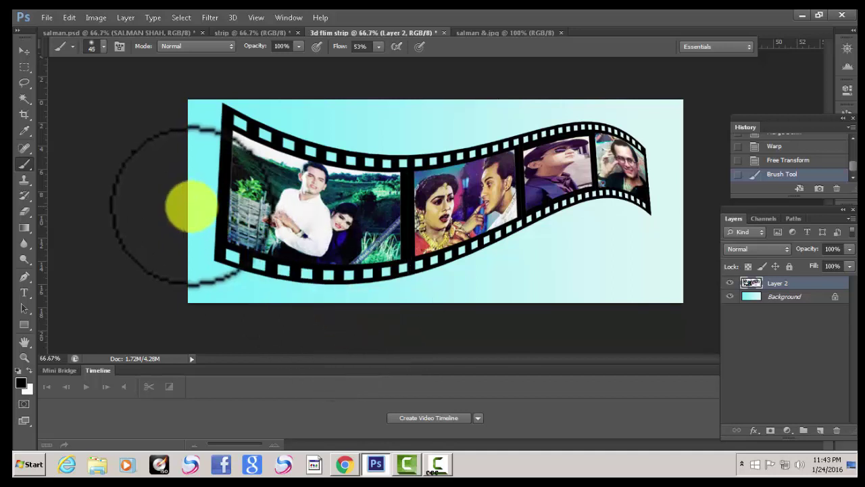
key("bracketleft")
key("bracketleft")
key("bracketleft")
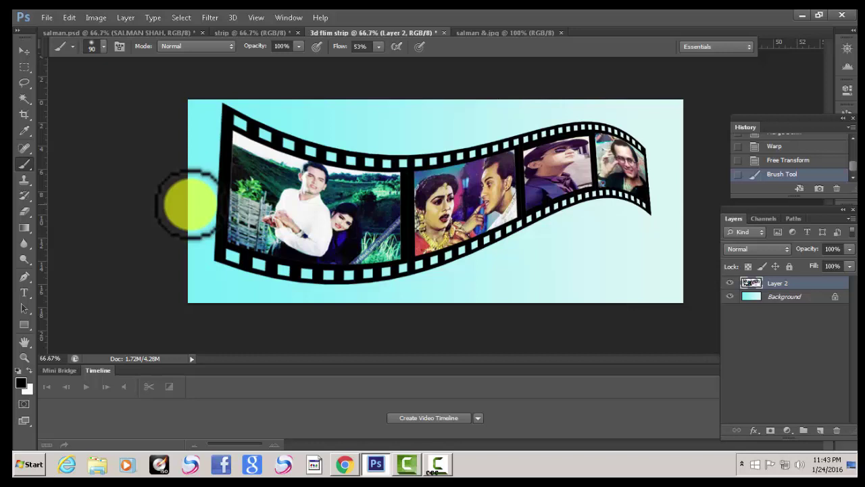
key("bracketright")
key("bracketright")
key("bracketright")
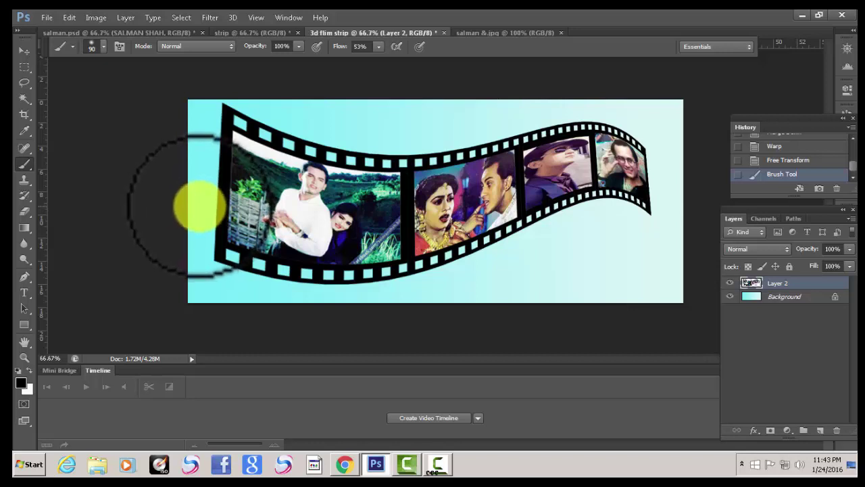
left_click_drag(198, 206, 462, 215)
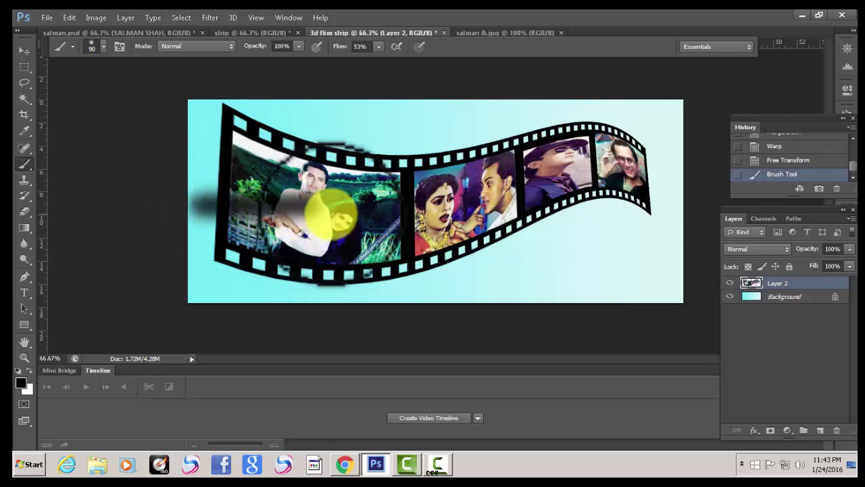
left_click_drag(452, 214, 638, 196)
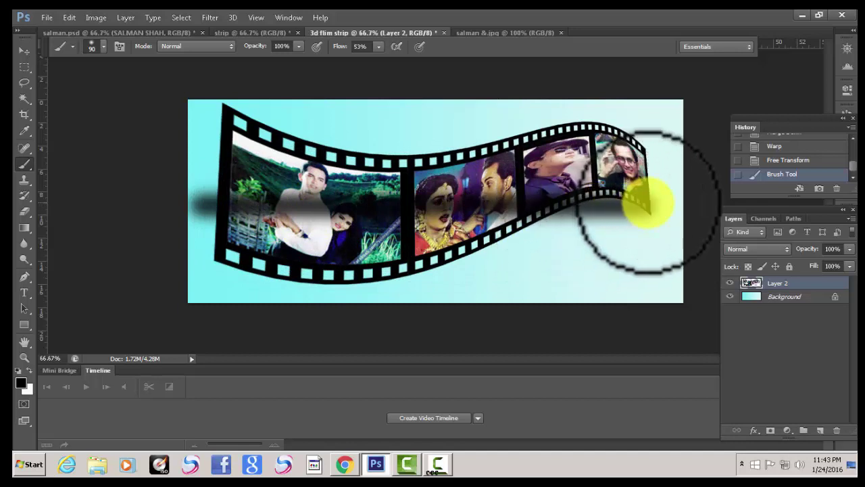
left_click(67, 18)
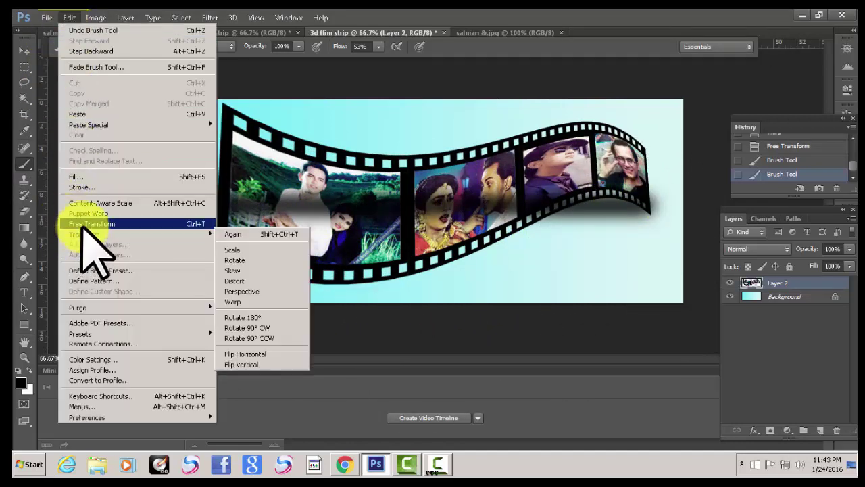
mouse_move(84, 234)
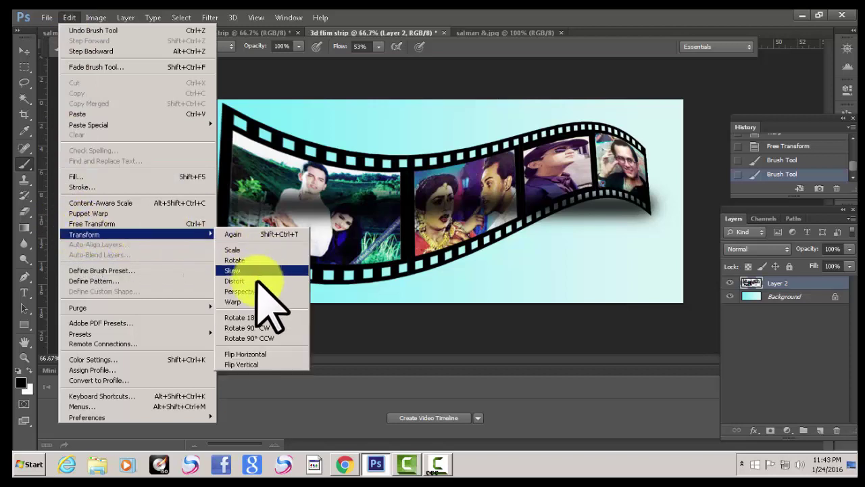
left_click(255, 292)
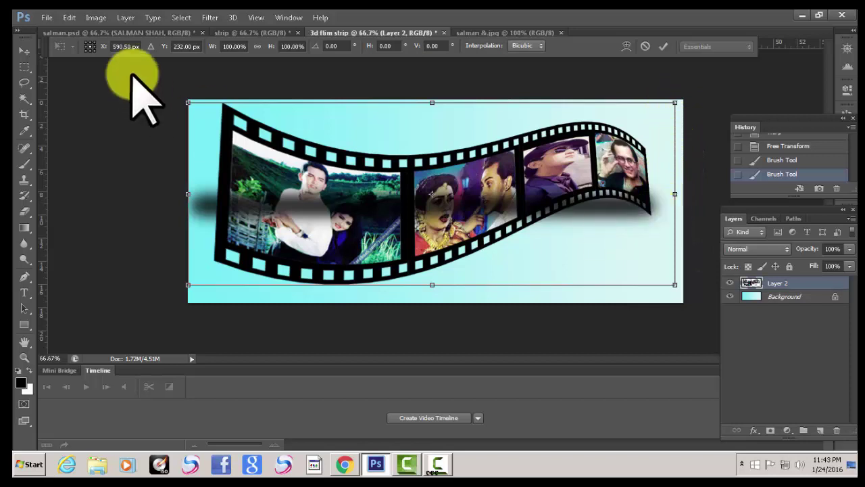
left_click(25, 51)
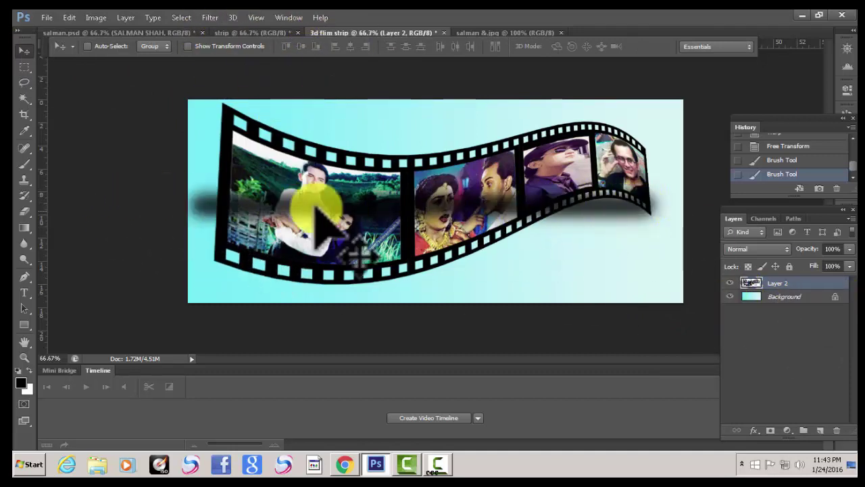
Show the History panel and detach it as a floating panel
left_click(288, 17)
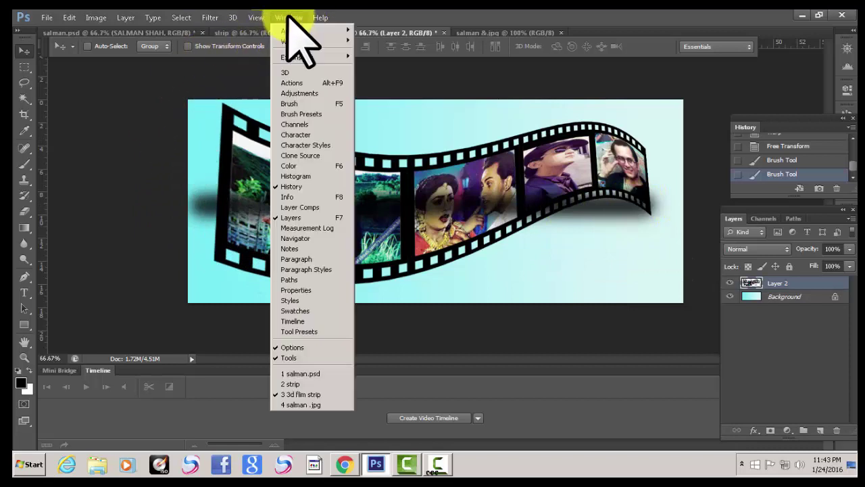
left_click(304, 186)
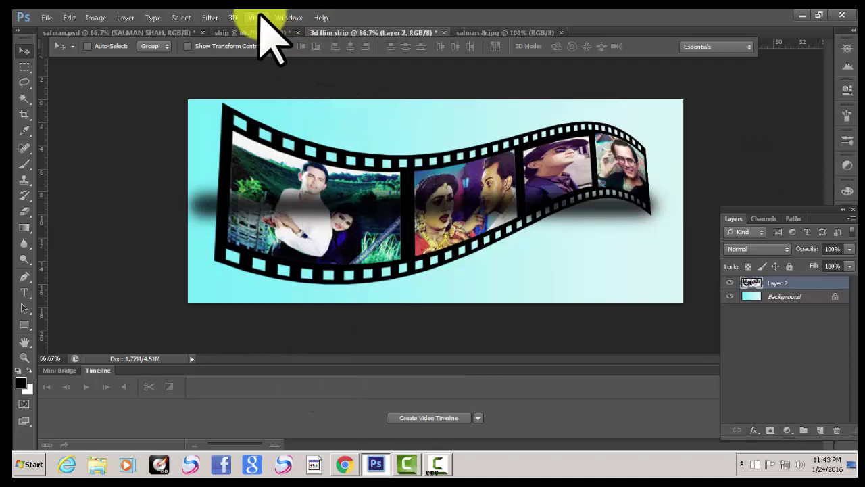
left_click(288, 17)
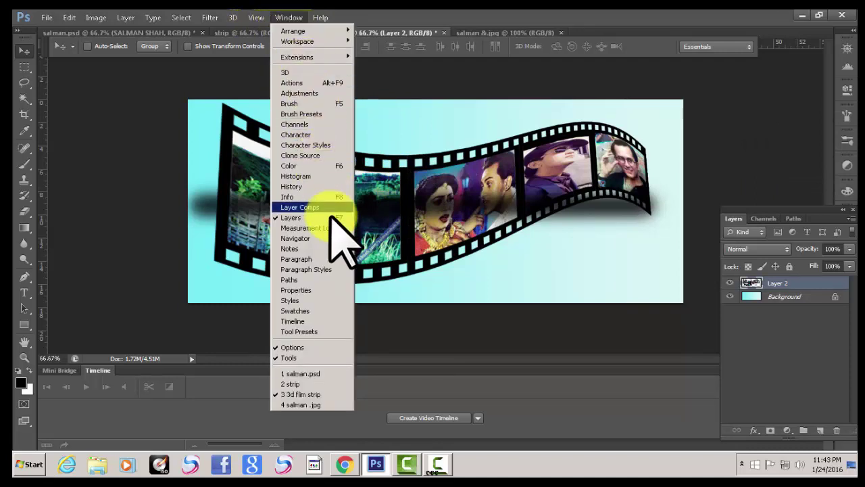
left_click(301, 186)
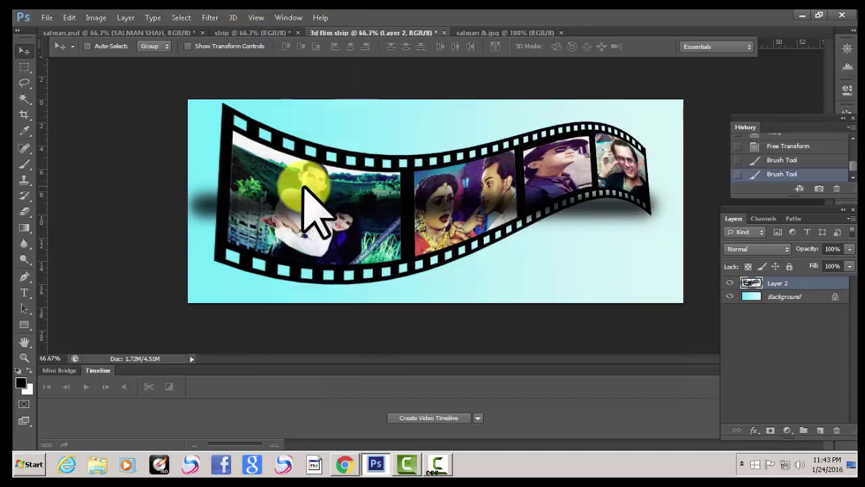
left_click_drag(819, 116, 695, 54)
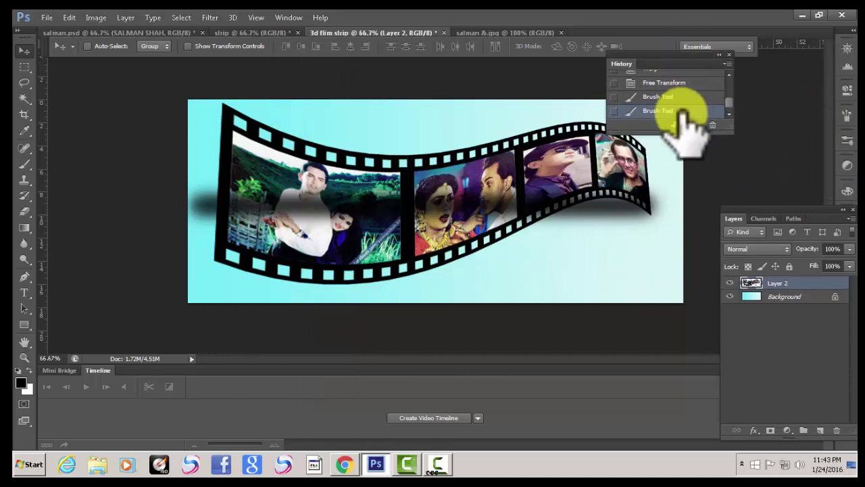
Delete both Brush Tool history states, confirming each removal
left_click(712, 125)
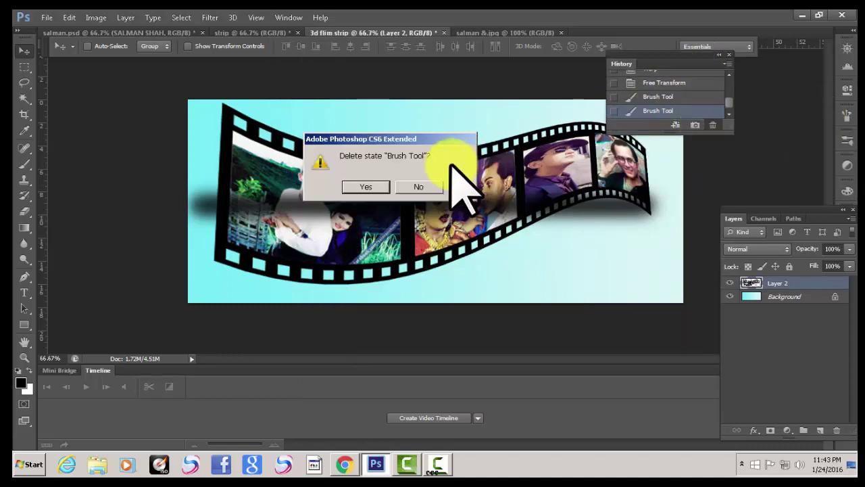
left_click(363, 187)
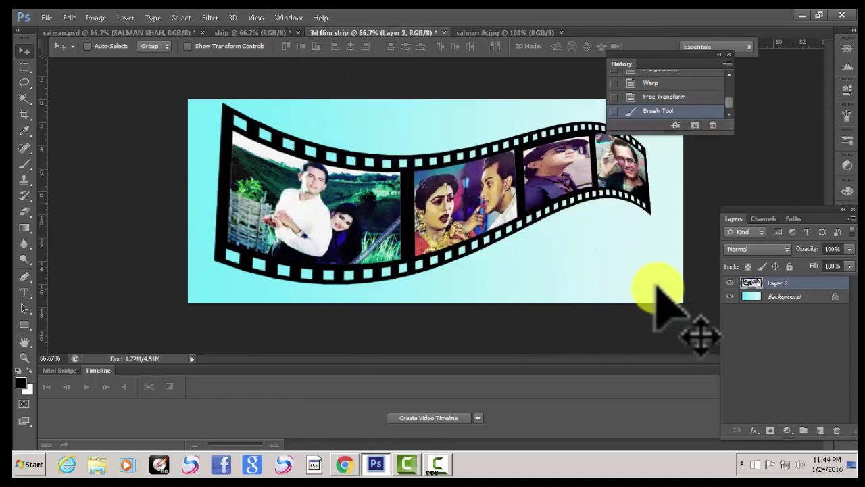
left_click(712, 125)
left_click(366, 187)
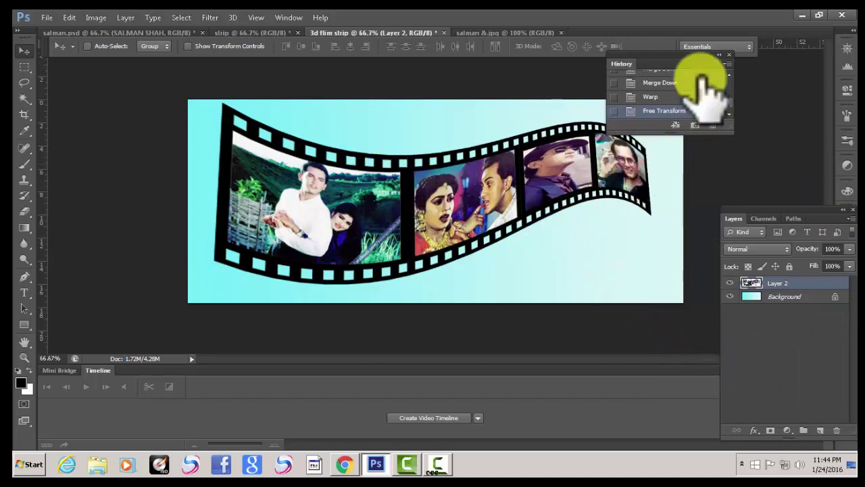
left_click_drag(696, 60, 806, 53)
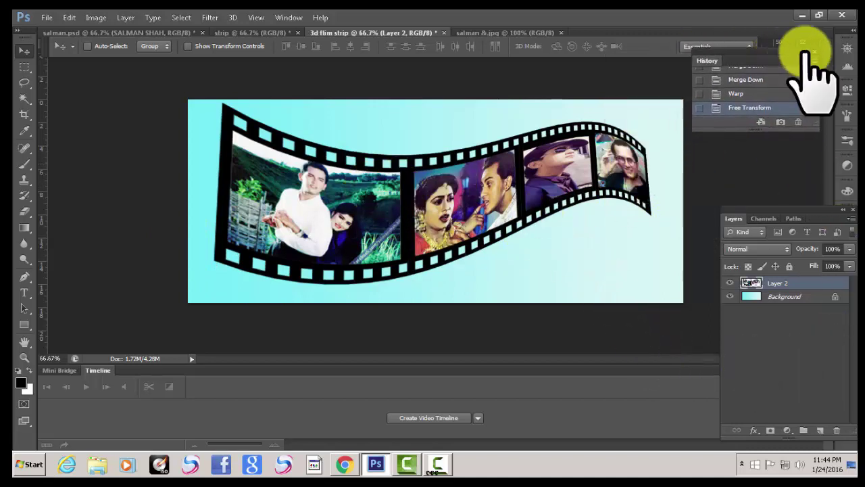
Collapse the History panel and add a new empty Layer 3 above Layer 2
left_click(803, 51)
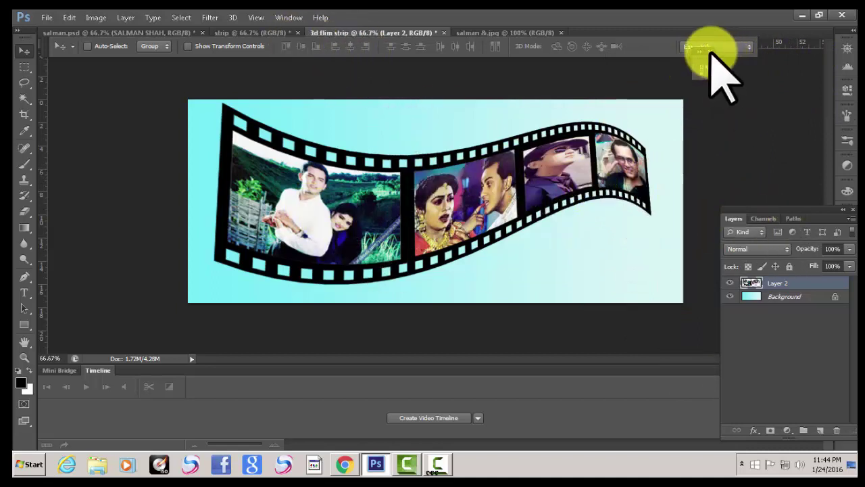
left_click(709, 52)
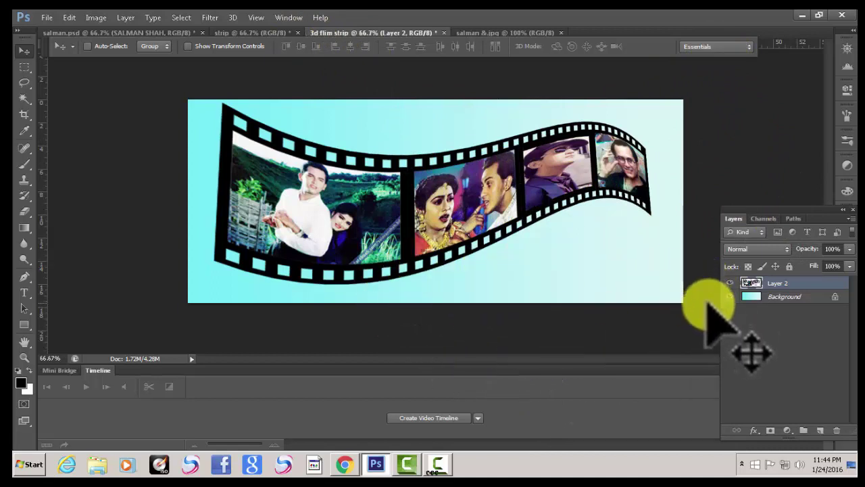
left_click(729, 296)
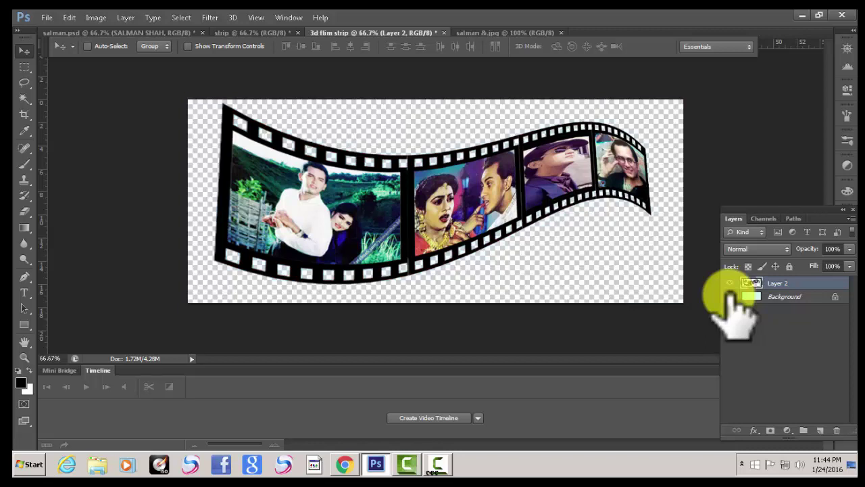
left_click(820, 430)
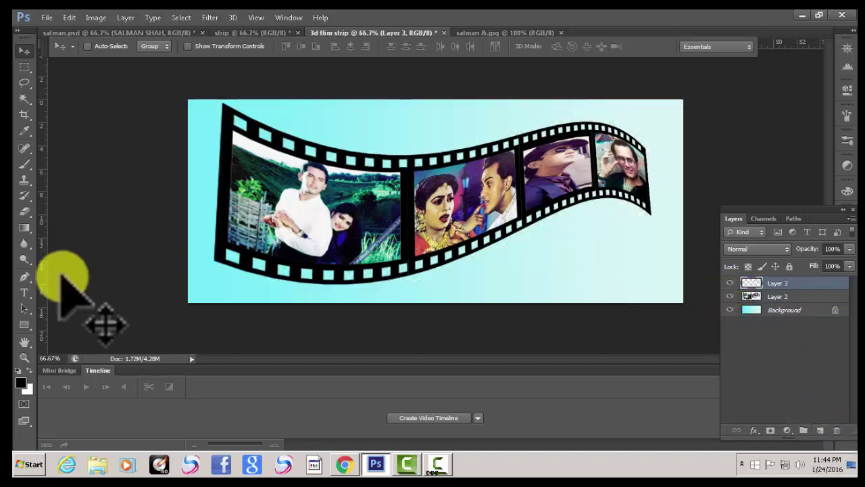
left_click(26, 167)
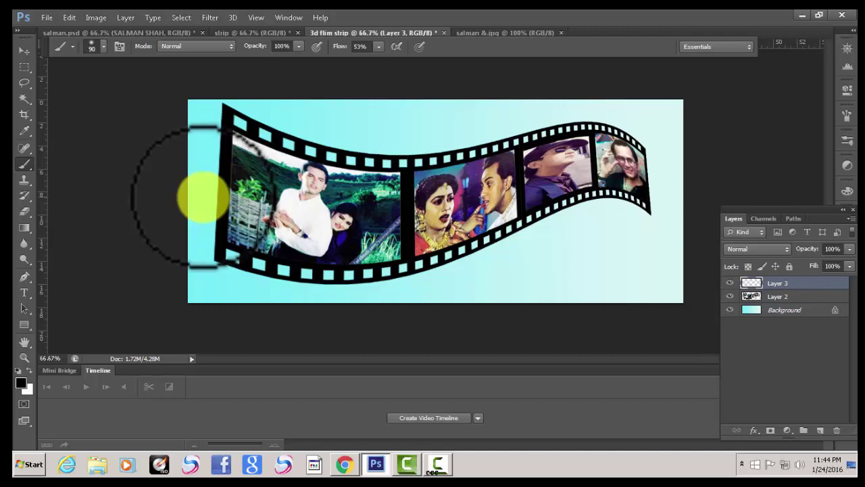
Paint a soft black stroke across the strip and perspective-taper it narrower toward the right
mouse_move(201, 196)
left_mouse_down()
mouse_move(348, 152)
mouse_move(550, 207)
mouse_move(647, 203)
left_mouse_up()
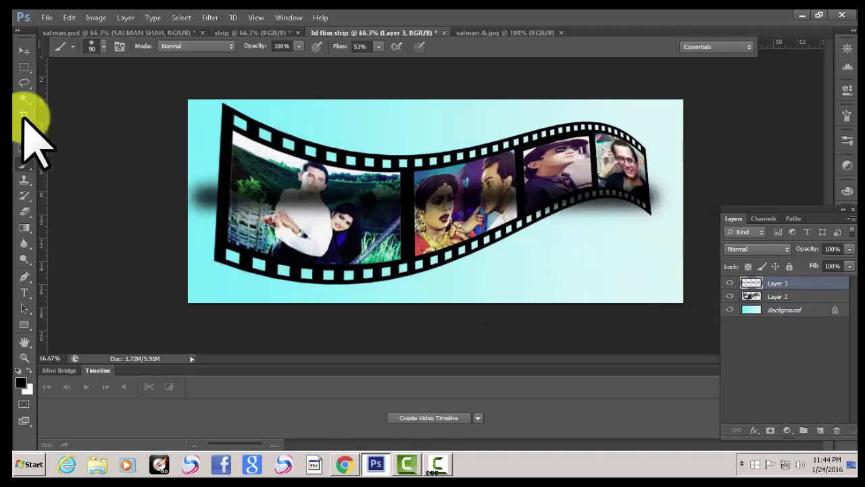
left_click(69, 18)
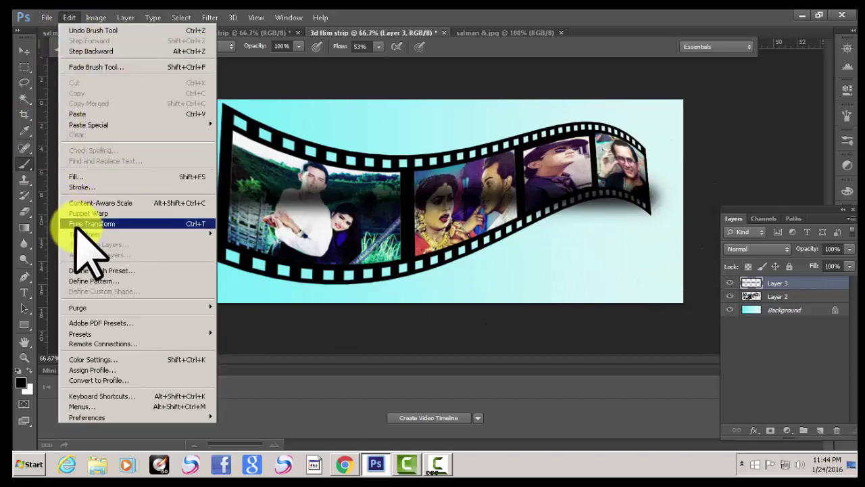
mouse_move(84, 234)
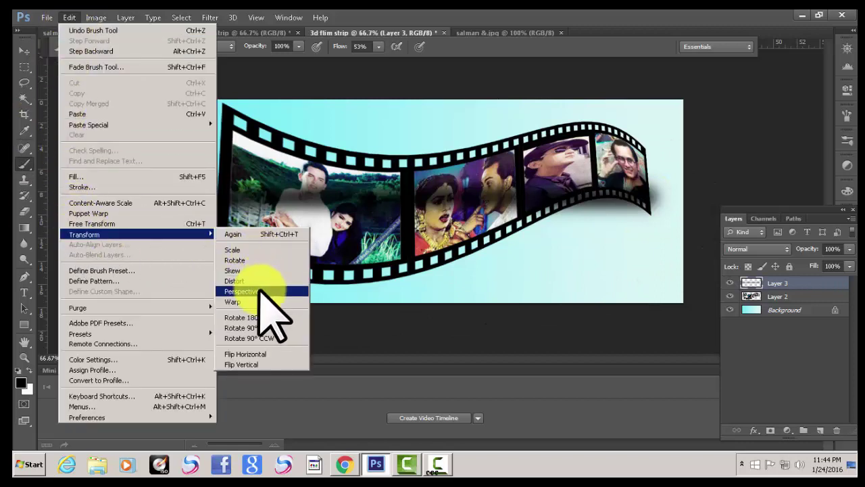
left_click(260, 291)
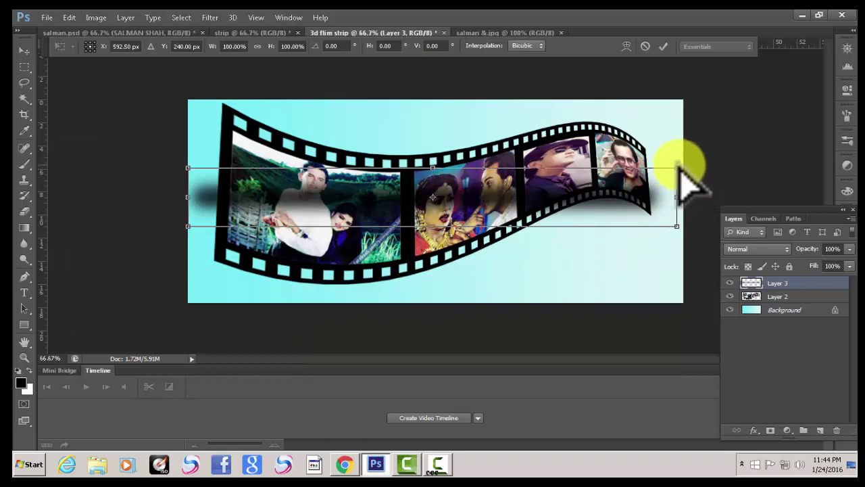
left_click_drag(674, 169, 668, 196)
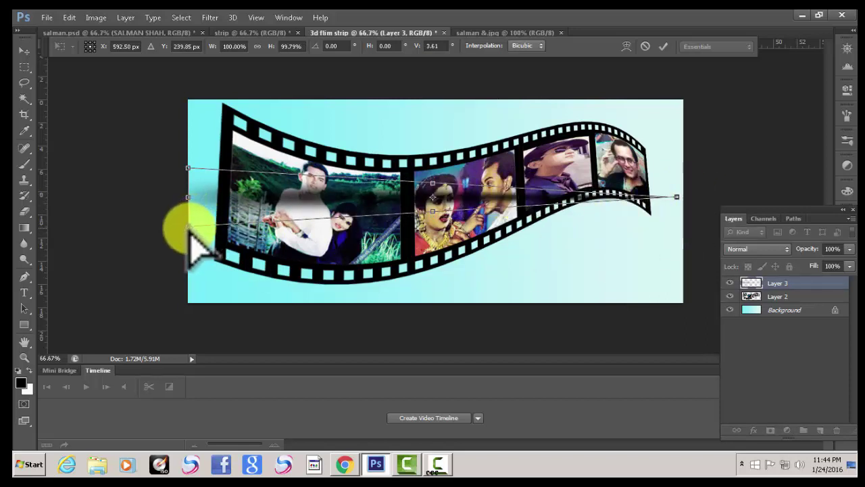
left_click_drag(190, 227, 192, 251)
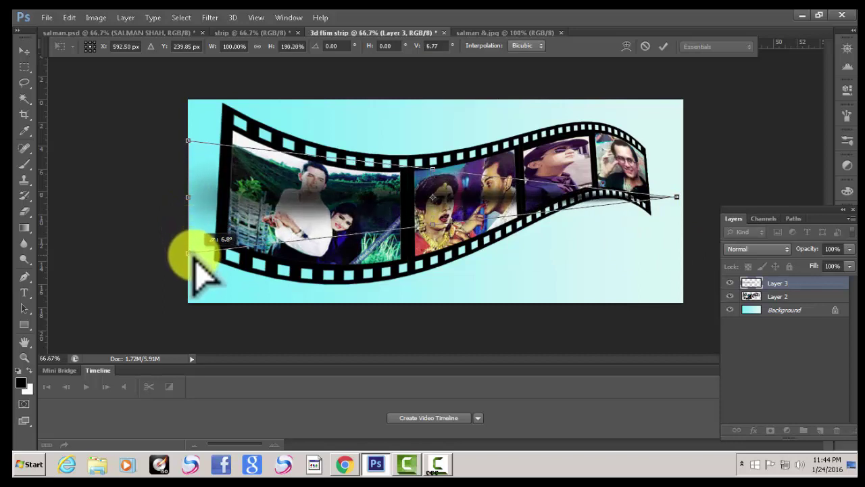
Rotate the stroke about -10°, shift it down-left and stretch it into a shadow under the strip
key("Return")
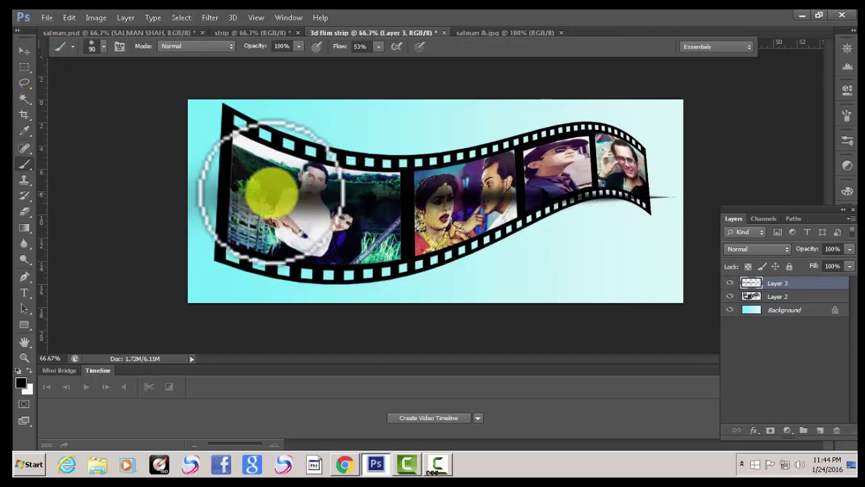
left_click(70, 18)
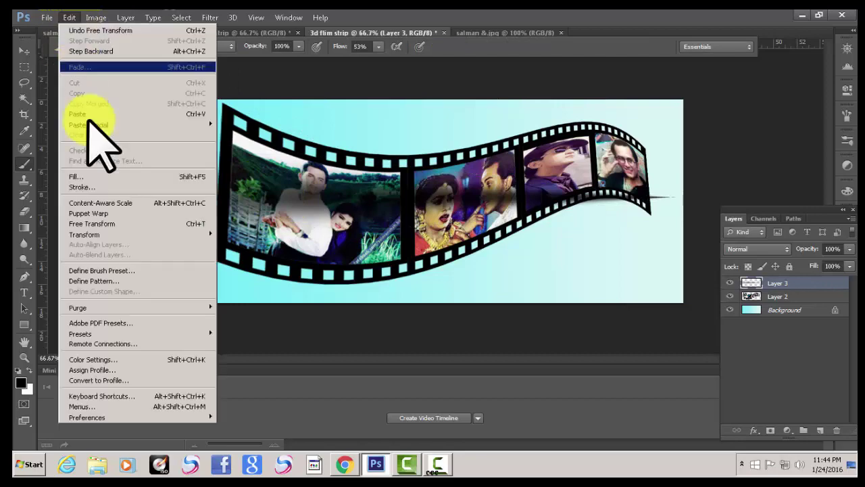
left_click(96, 222)
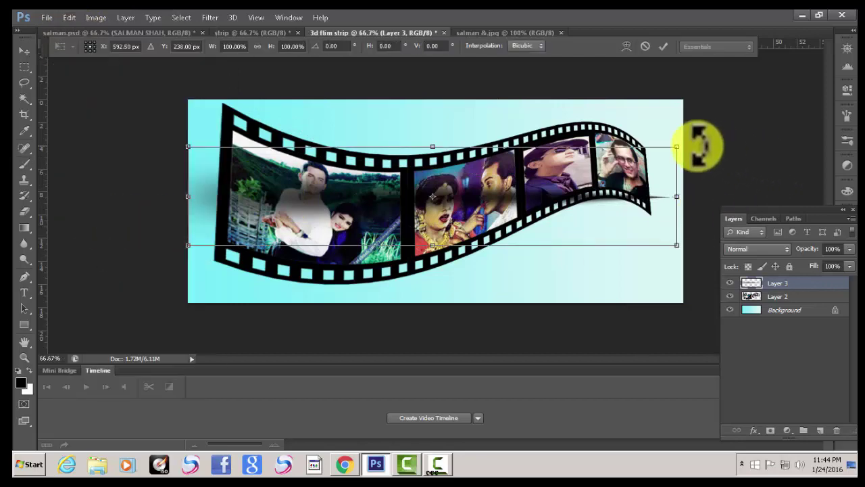
left_click_drag(696, 139, 660, 94)
left_click_drag(548, 177, 527, 242)
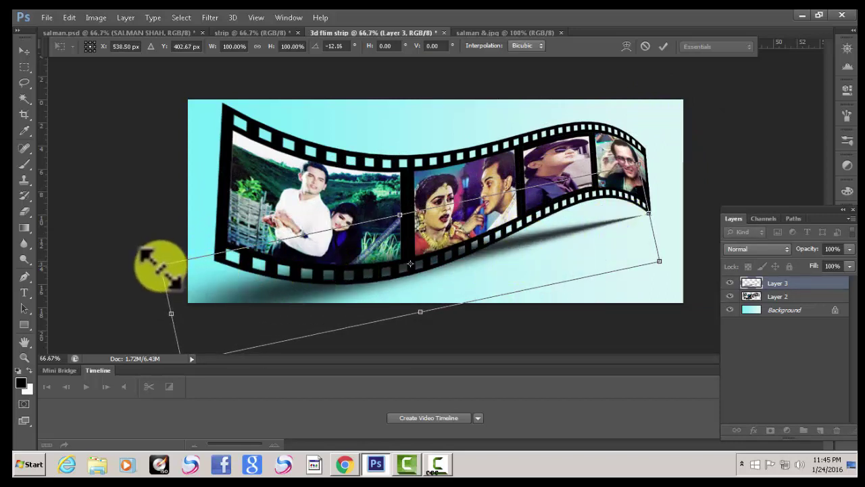
left_click_drag(161, 265, 154, 234)
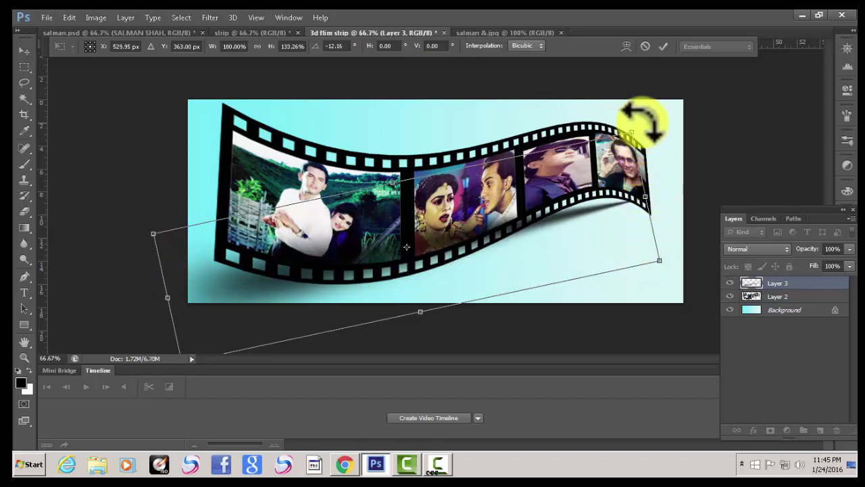
left_click_drag(642, 119, 650, 136)
left_click_drag(522, 237, 532, 248)
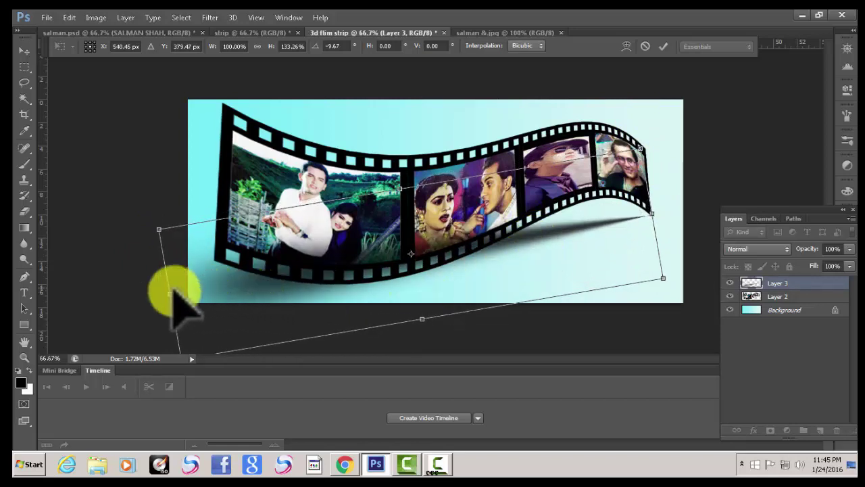
left_click_drag(169, 295, 162, 295)
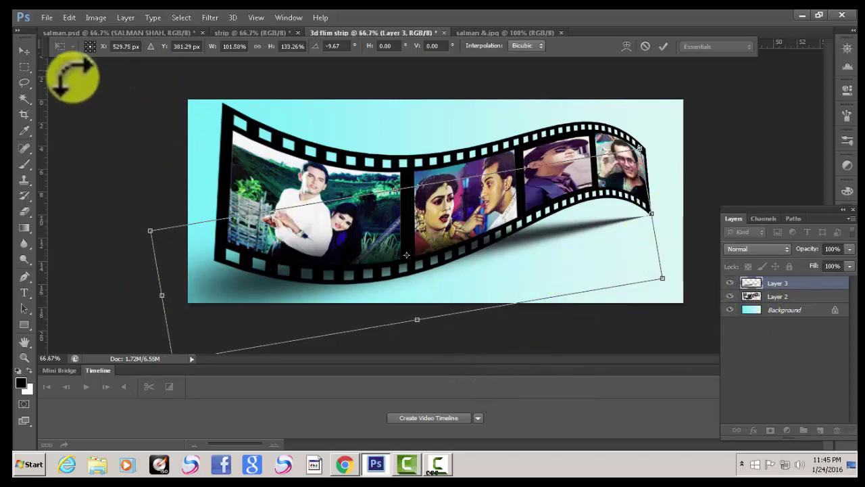
left_click(22, 54)
Confirm the transform and move Layer 2 above the shadow Layer 3
left_click(371, 185)
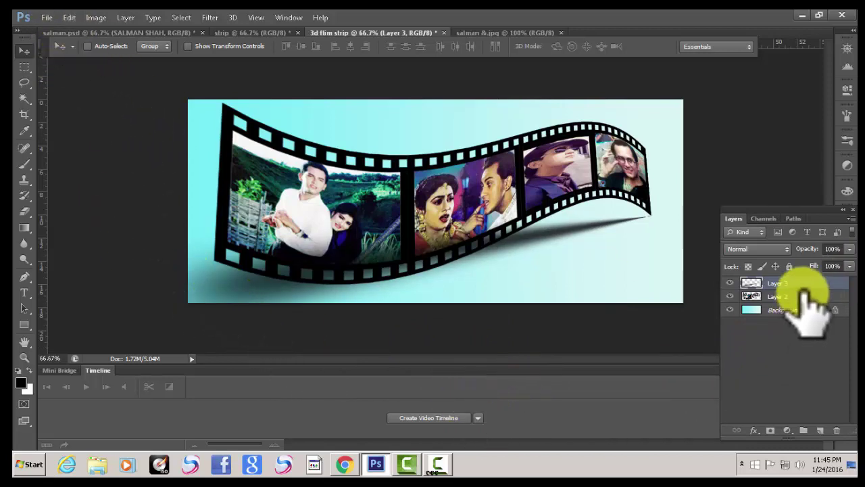
left_click_drag(807, 296, 799, 283)
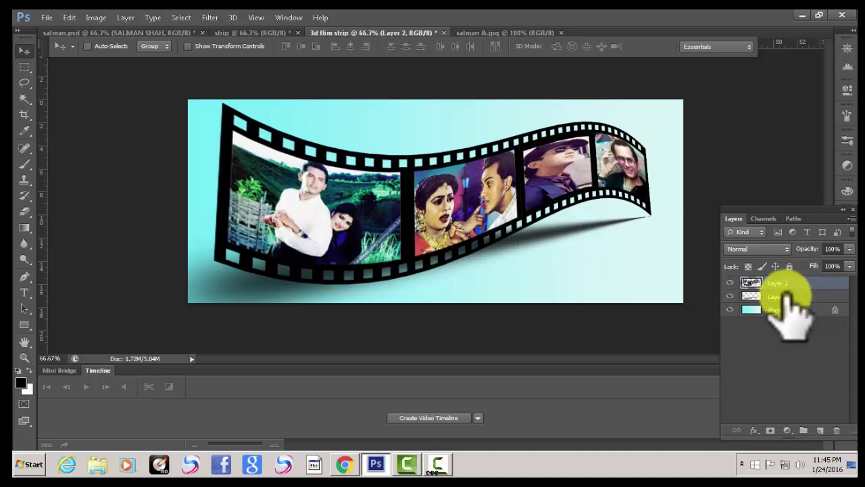